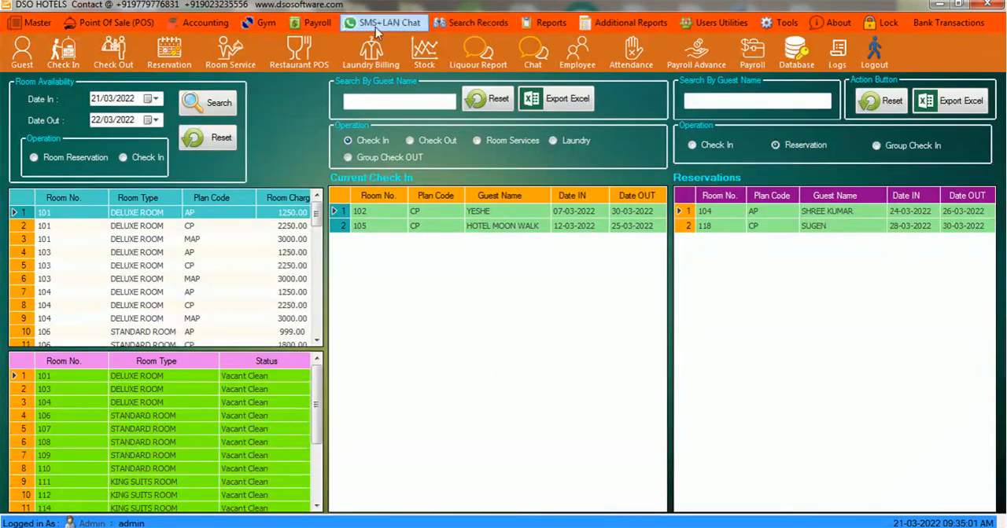
left_click(322, 24)
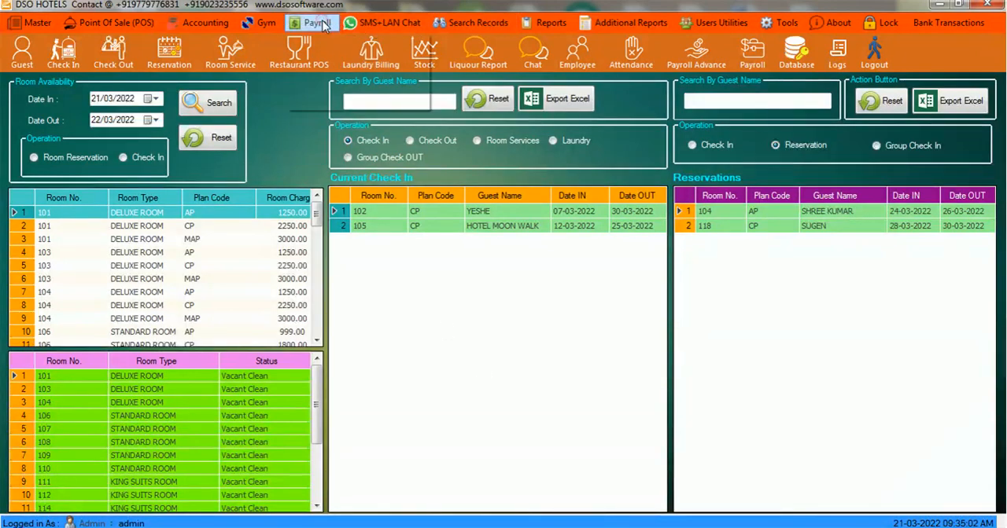
left_click(443, 358)
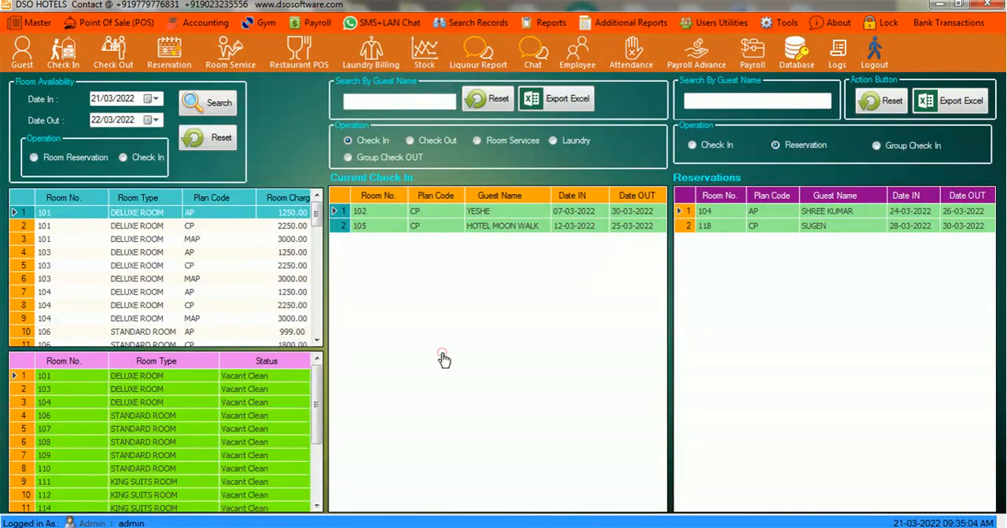
left_click(116, 25)
mouse_move(192, 30)
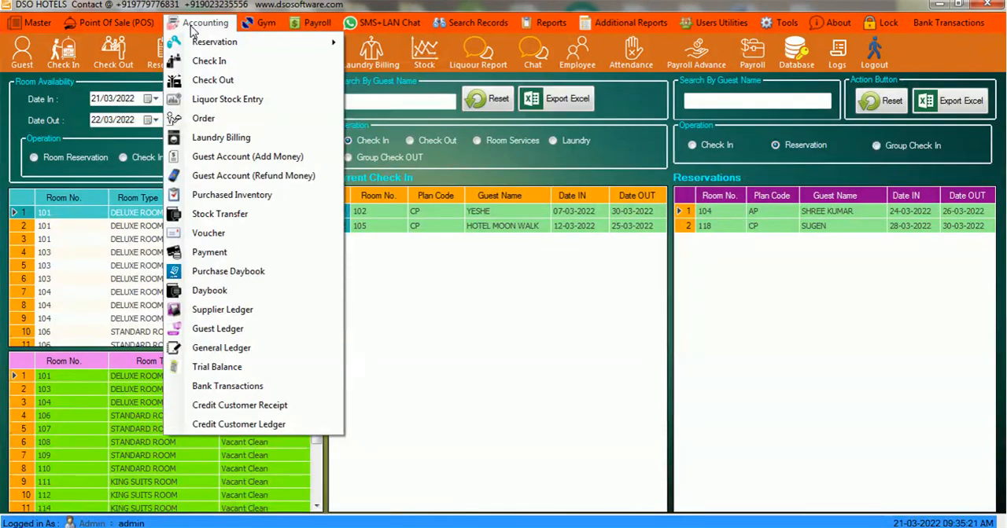
left_click(425, 294)
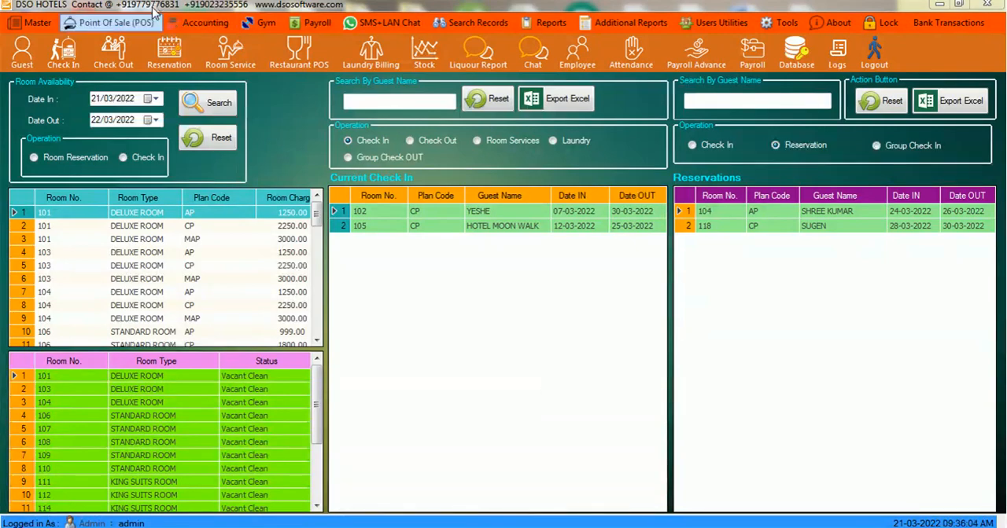
- Start a new guest entry from the guest check-in form and enter the guest's full name
left_click(65, 57)
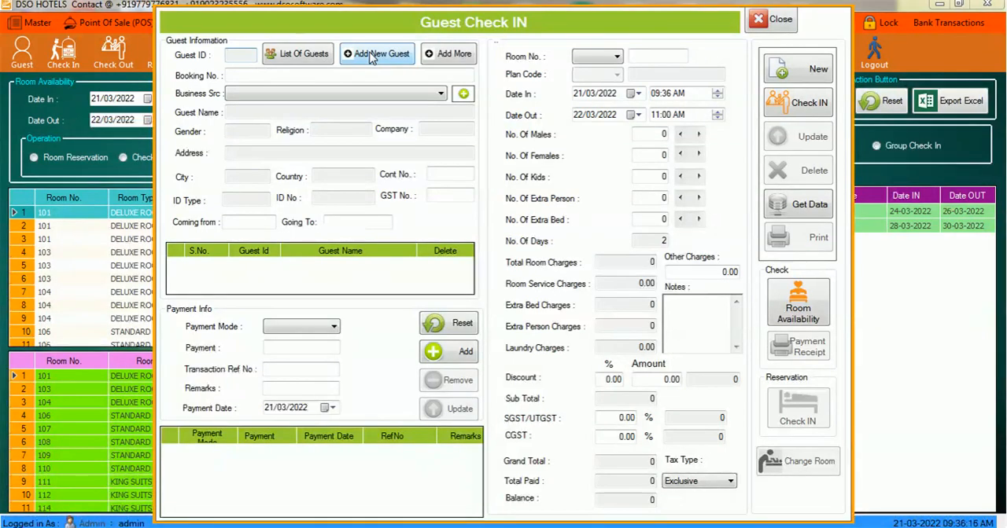
left_click(373, 55)
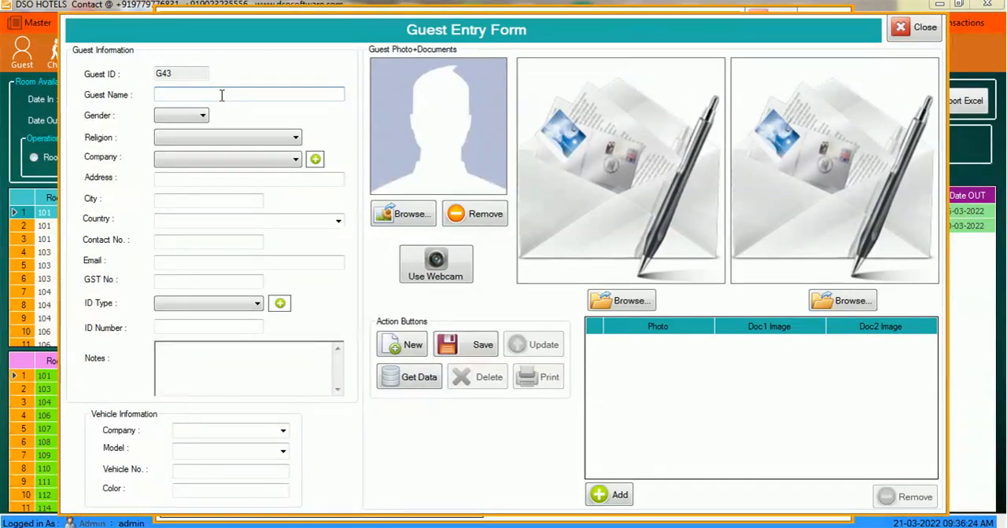
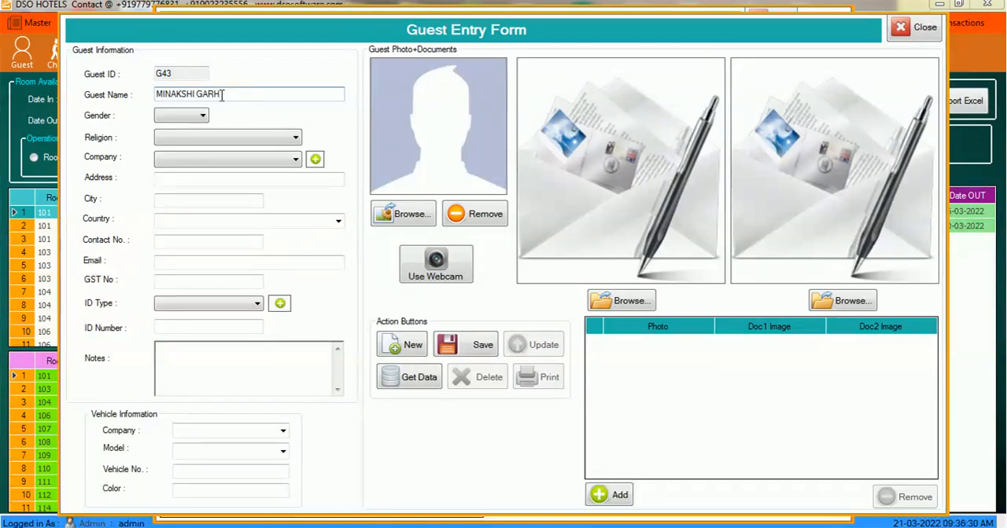
- Set the guest's gender to Female and religion to Hinduism
key("Tab")
key("f")
key("Tab")
key("h")
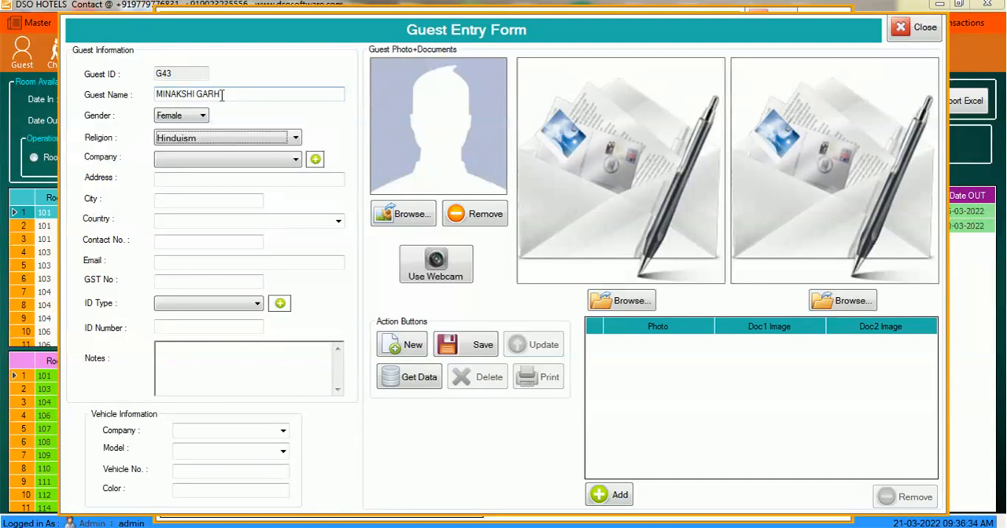
key("Tab")
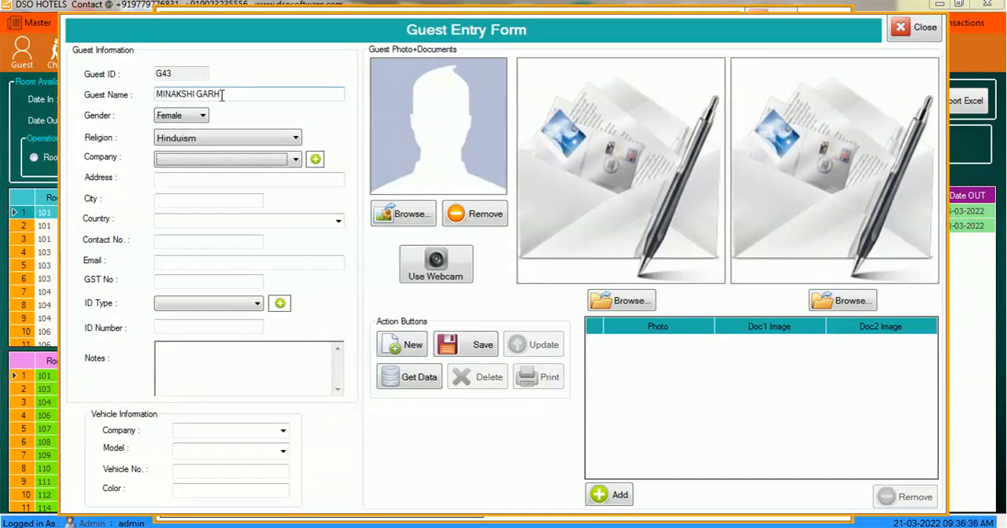
- Look over the available companies and the form for adding a new company, leaving it without an entry
left_click(296, 160)
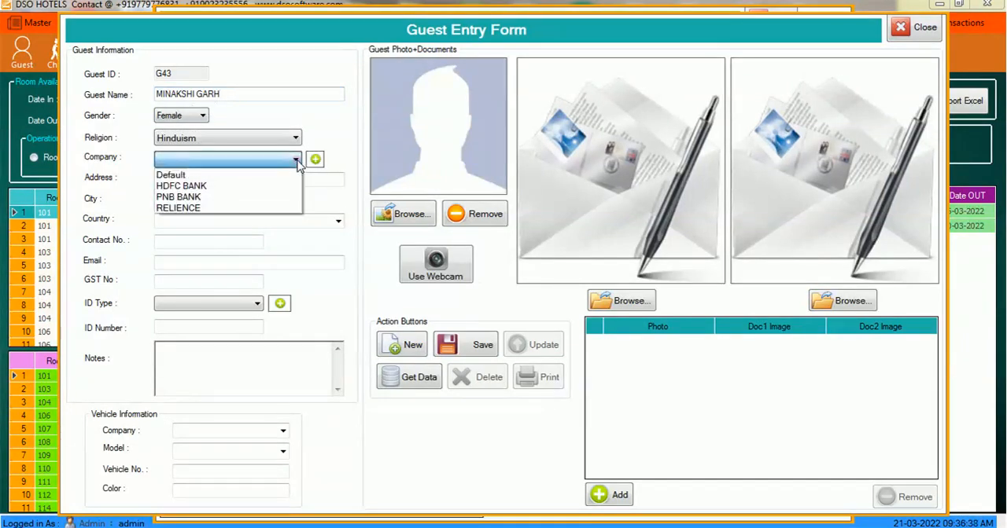
left_click(298, 161)
left_click(322, 161)
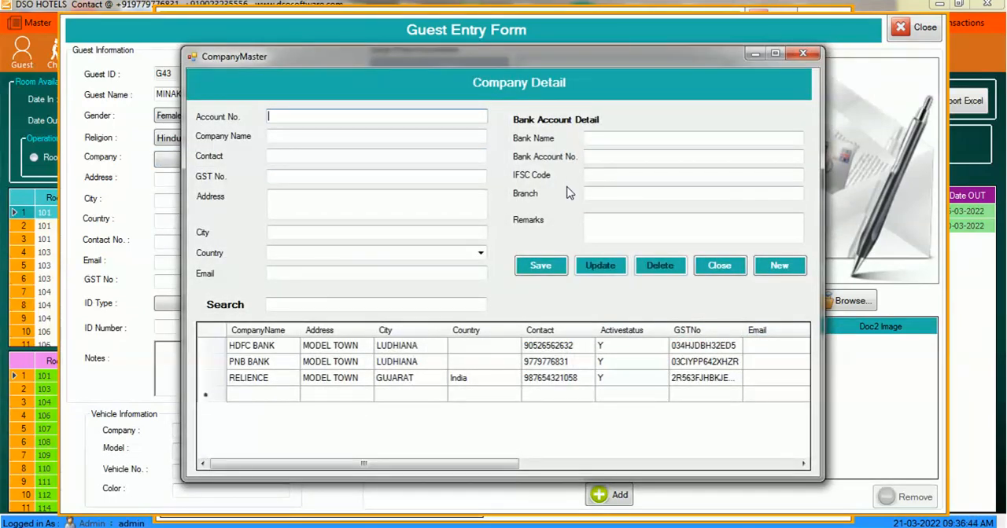
left_click(803, 55)
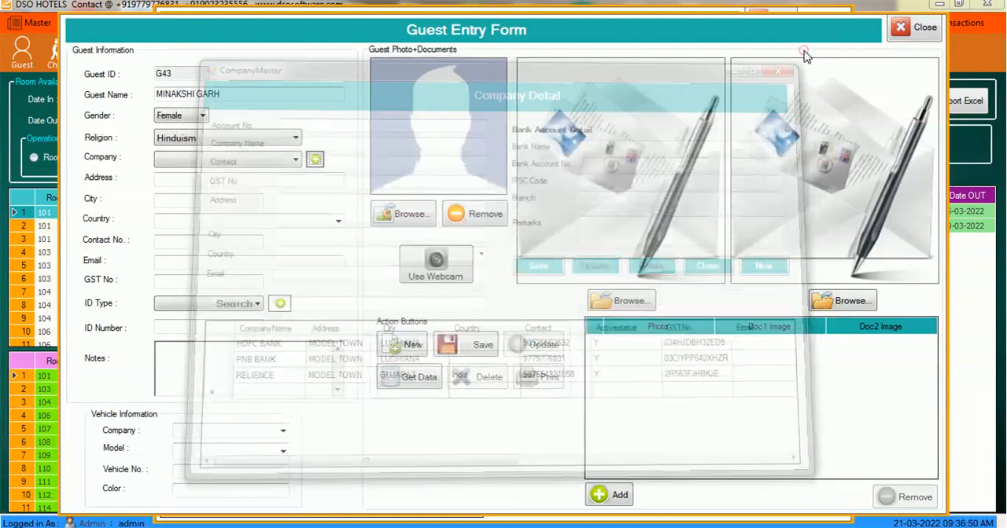
- Try the Default and HDFC BANK options as the guest's company
left_click(285, 163)
left_click(252, 169)
left_click(299, 158)
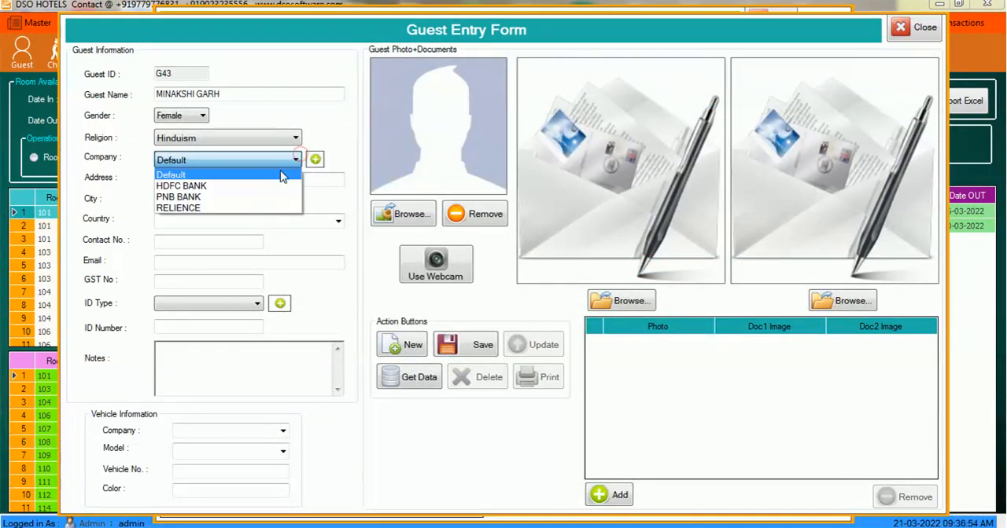
left_click(267, 194)
left_click(294, 162)
left_click(257, 189)
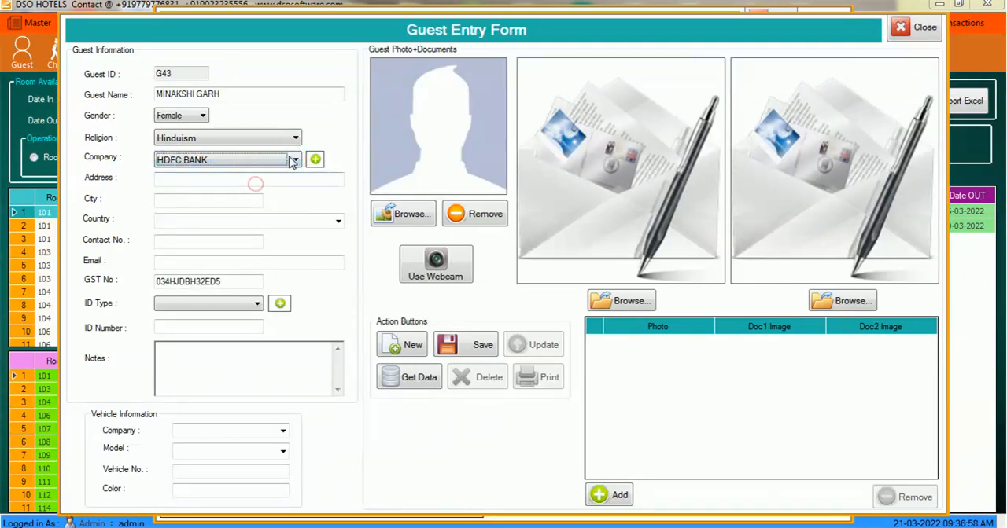
left_click(292, 161)
left_click(236, 219)
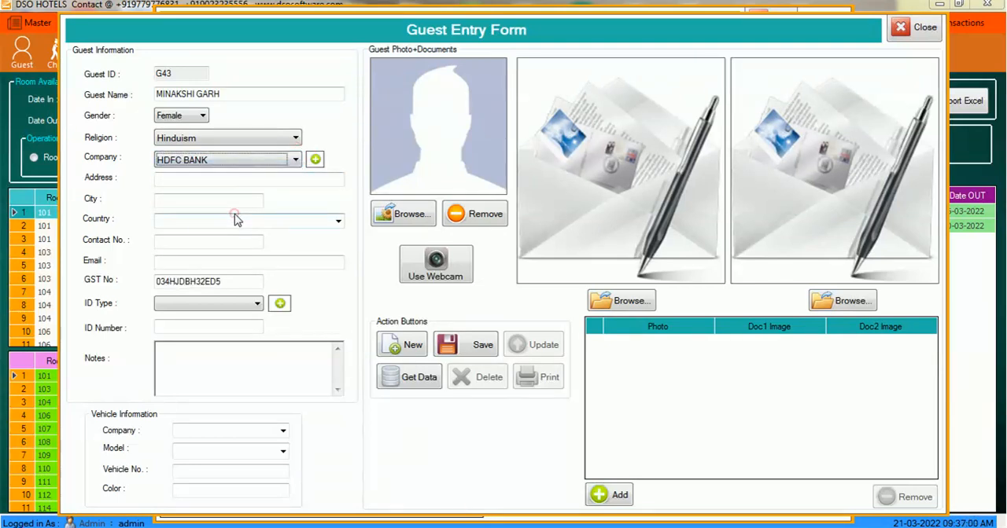
- Set the guest's company to RELIENCE and enter the guest's street address
left_click(296, 161)
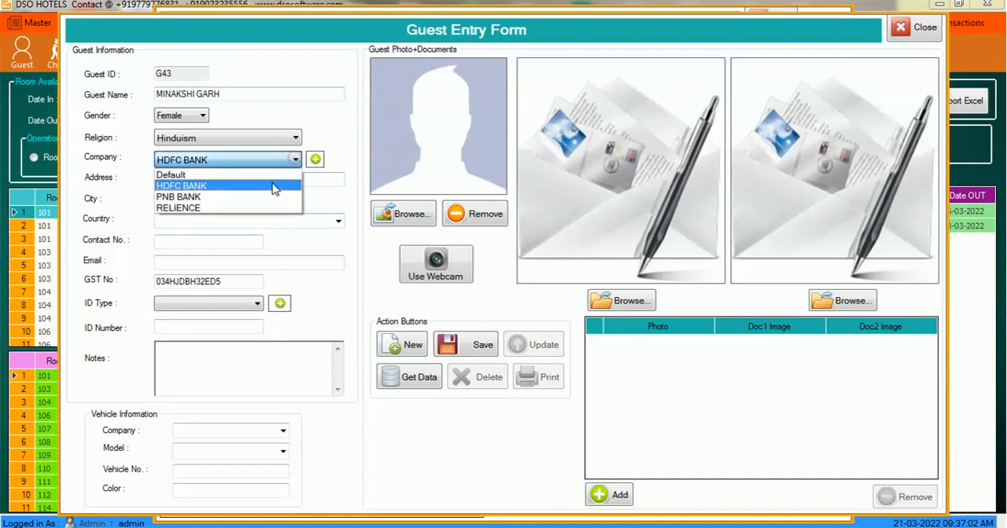
left_click(258, 207)
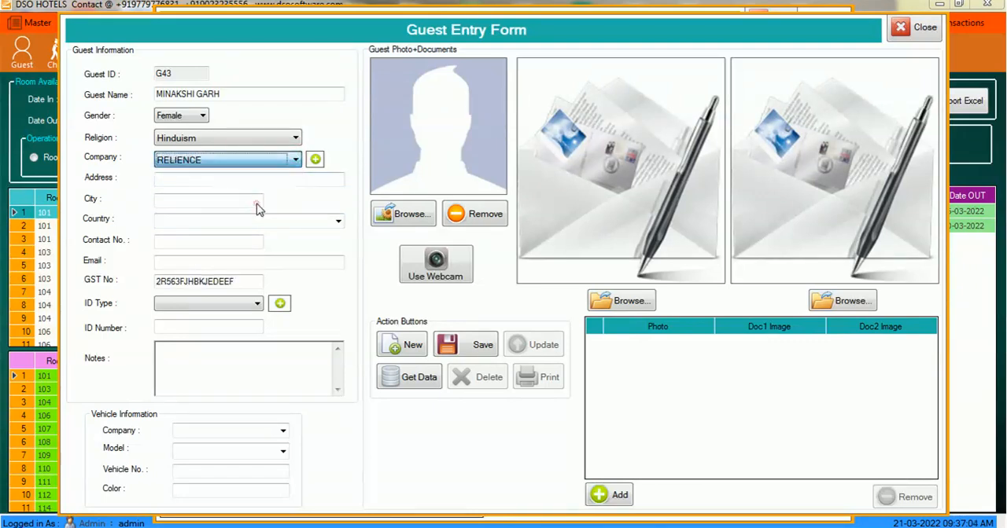
left_click(225, 180)
type("NEW DEL")
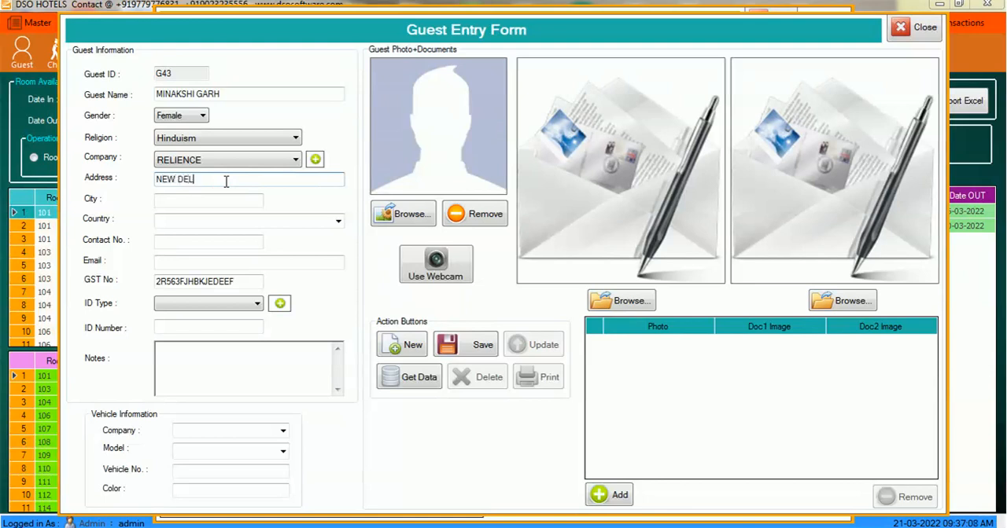
type("HI ROAD")
key("Tab")
- Set the guest's city to NEW DELHI and the country to India
type("NEW DELHI")
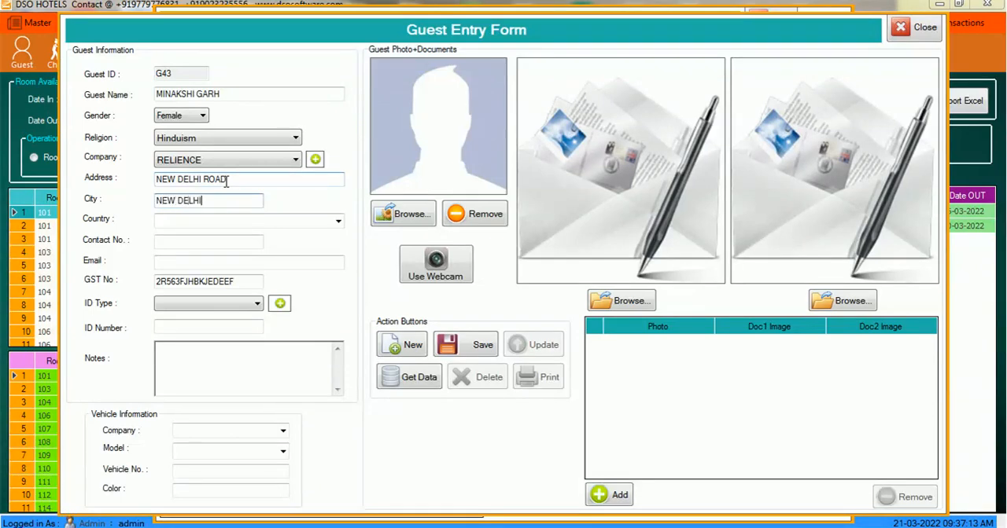
key("Tab")
type("India")
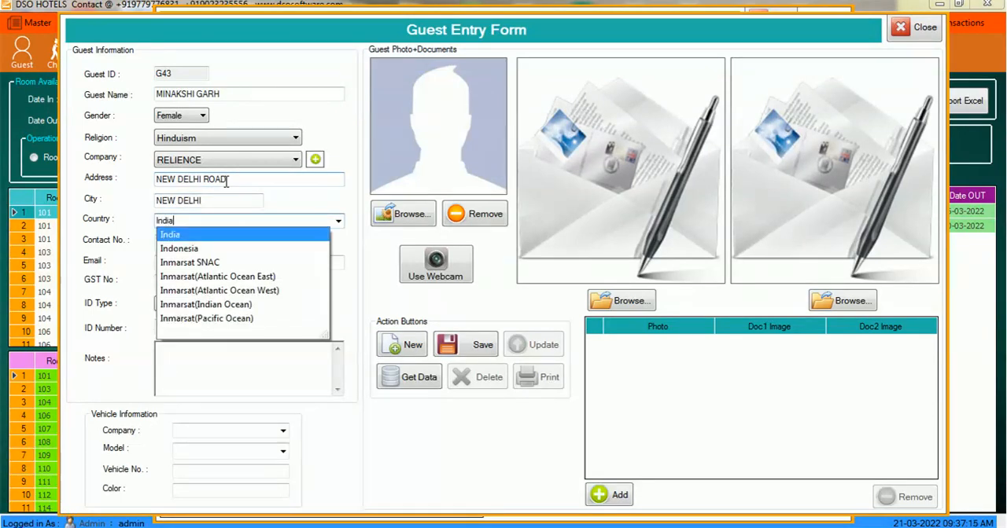
key("Tab")
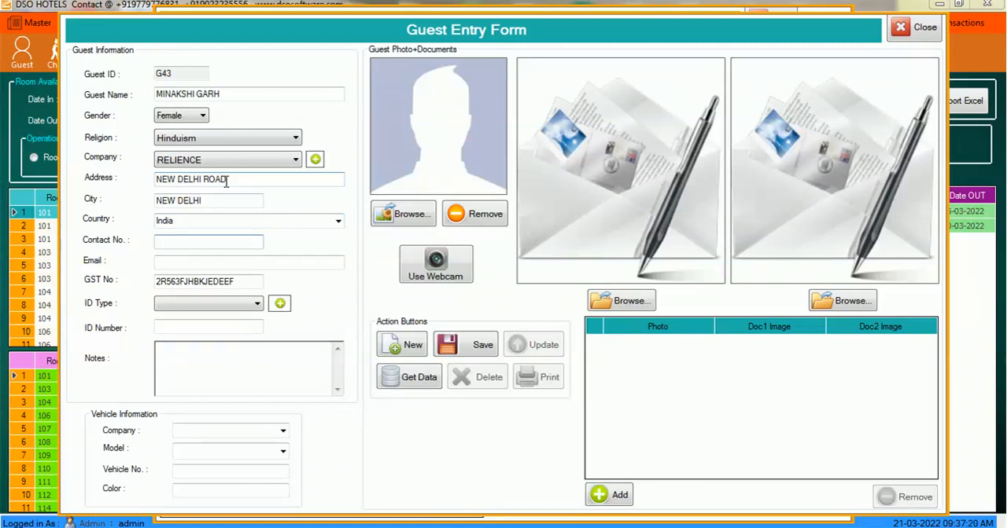
- Enter the guest's contact number
key("Tab")
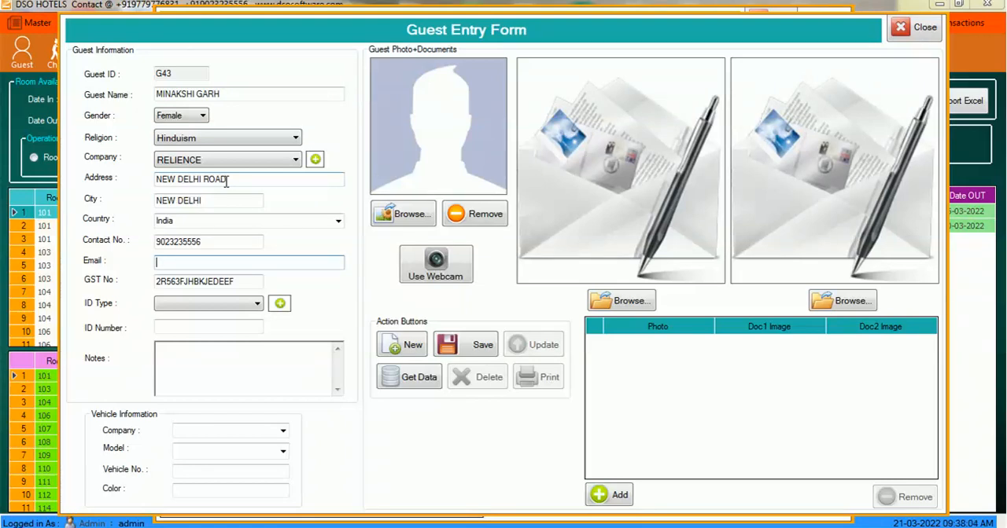
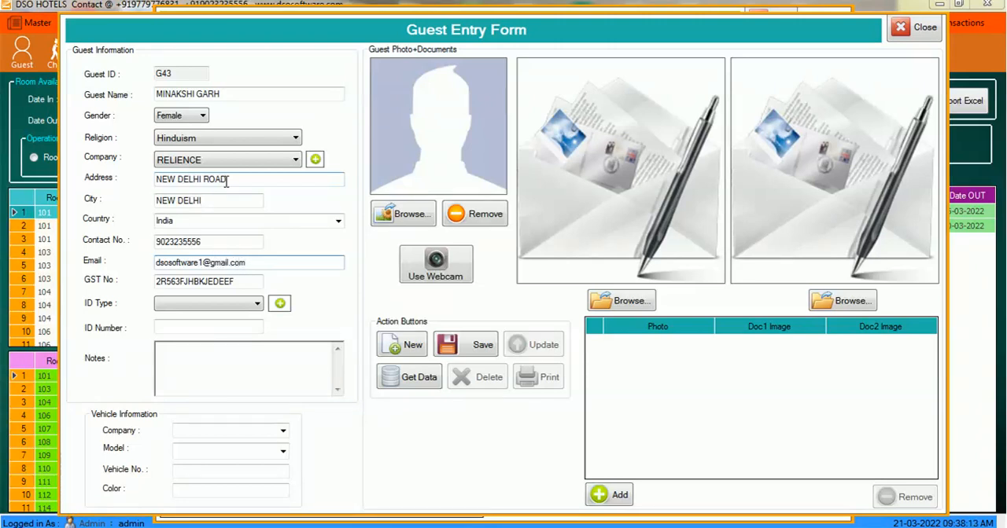
- Fill in the guest's email address and keep the company's GST number
key("Tab")
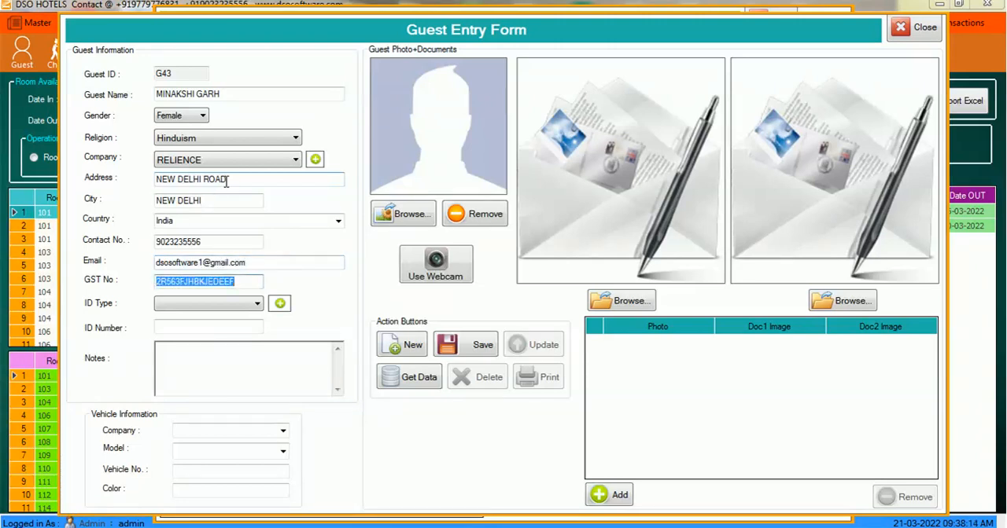
- Add and save GOVT.ID as a new identity card type in the list of ID types
left_click(186, 307)
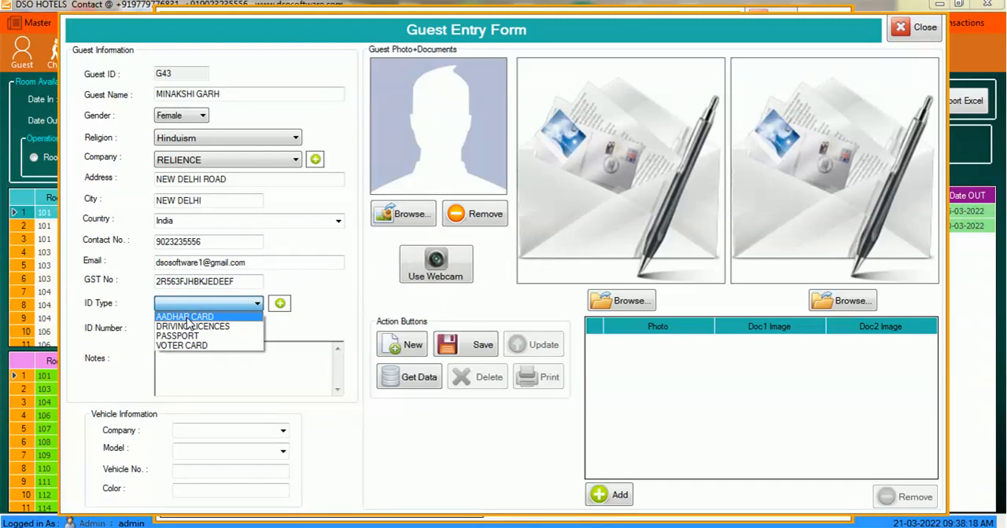
left_click(206, 319)
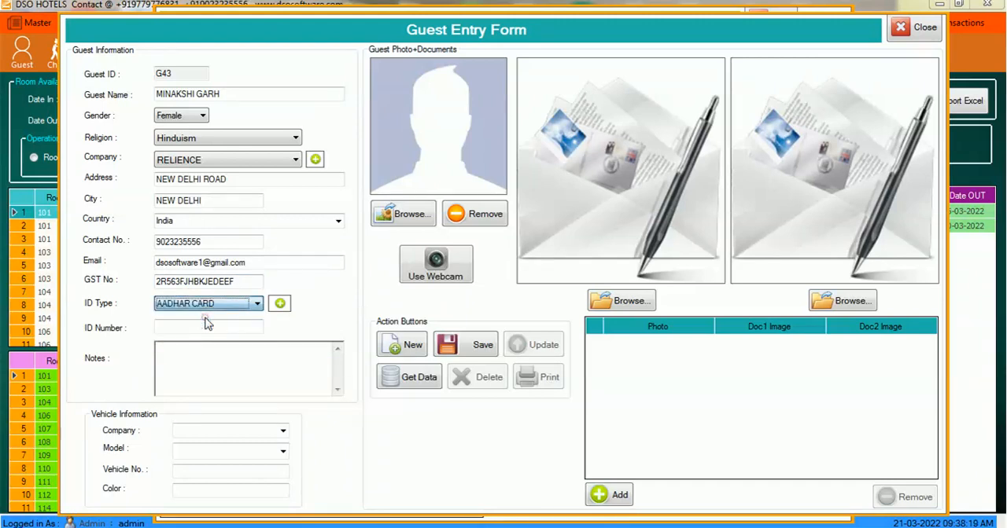
left_click(280, 304)
left_click(491, 364)
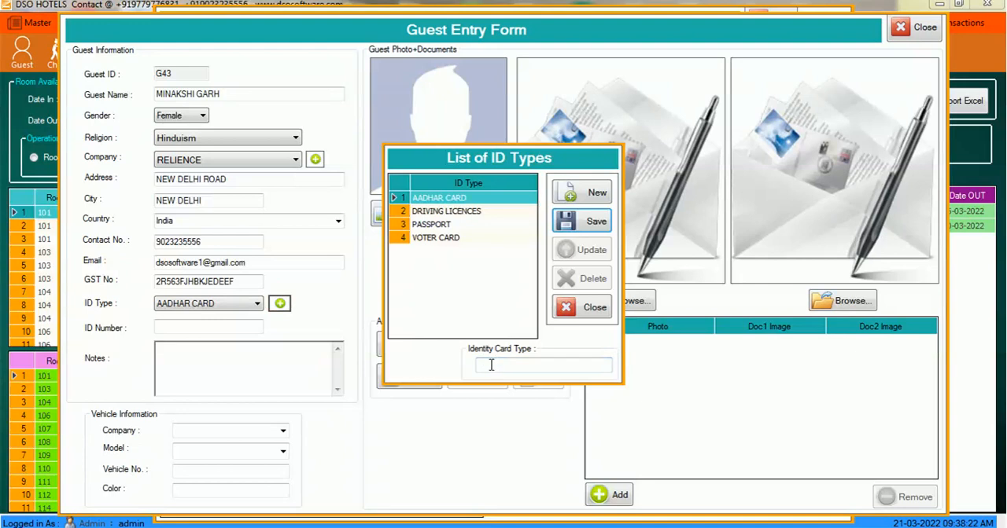
type("gov")
key("BackSpace")
key("BackSpace")
key("BackSpace")
key("BackSpace")
key("BackSpace")
type("GOVT")
left_click(598, 221)
key("Return")
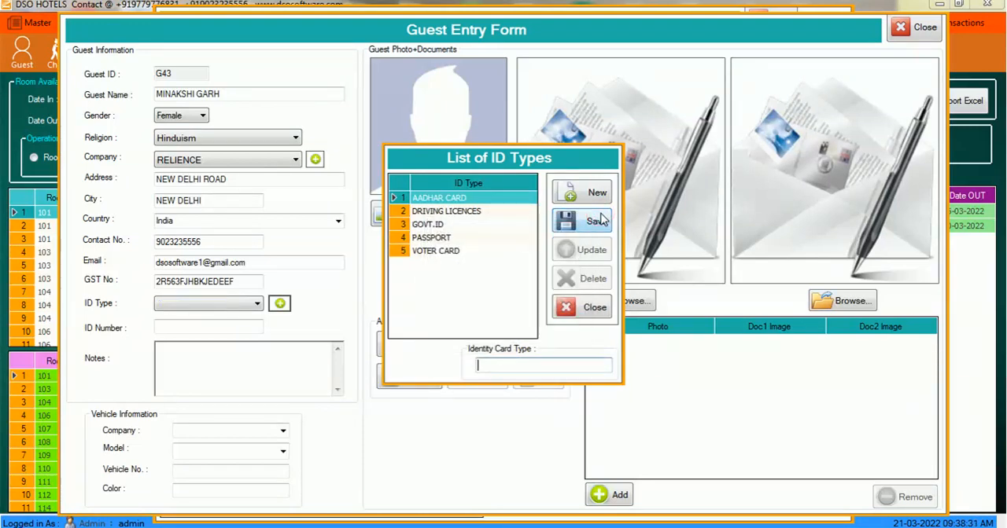
left_click(594, 308)
- Set the guest's ID type to GOVT.ID and enter the guest's ID number
left_click(244, 308)
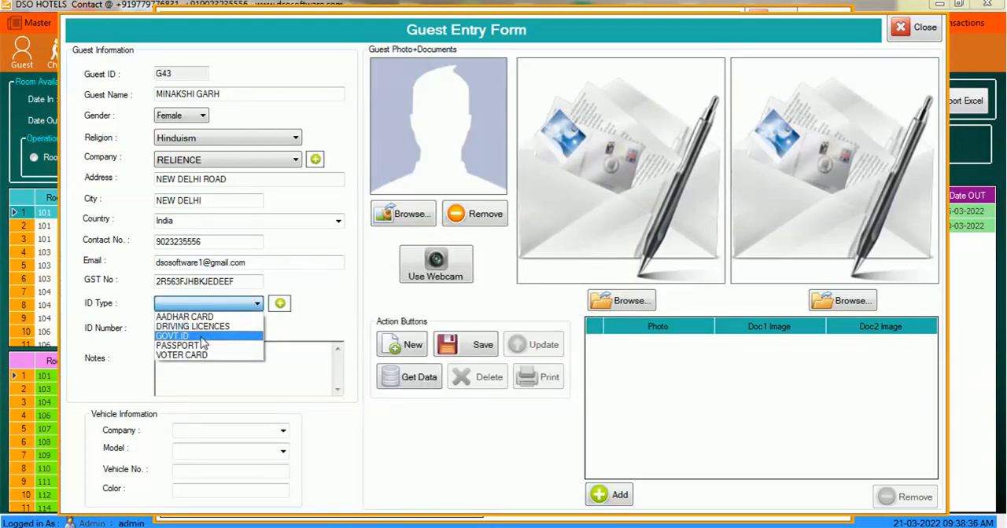
left_click(203, 336)
left_click(186, 326)
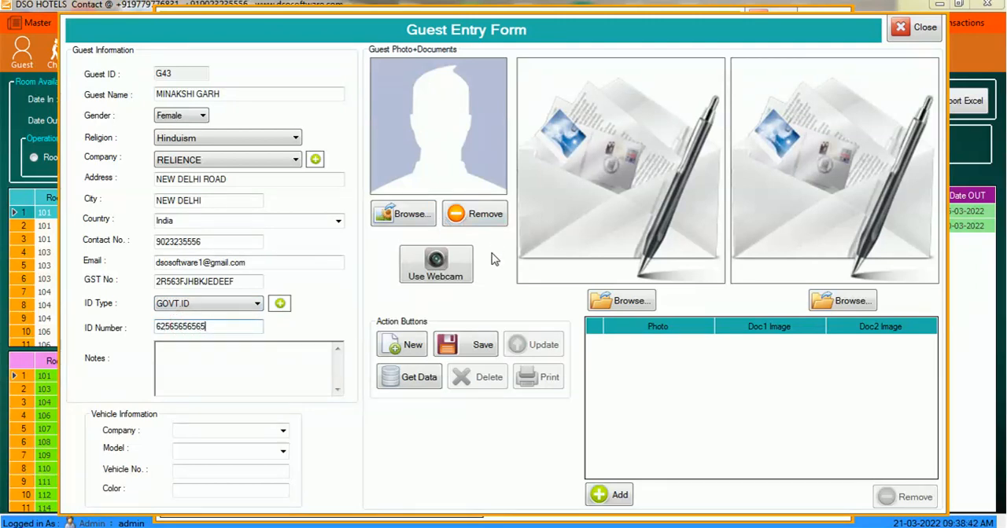
- Load the image 2021_THE LASSI CORNER_11x3ft (1) from the Pictures library as the guest's first document
left_click(635, 302)
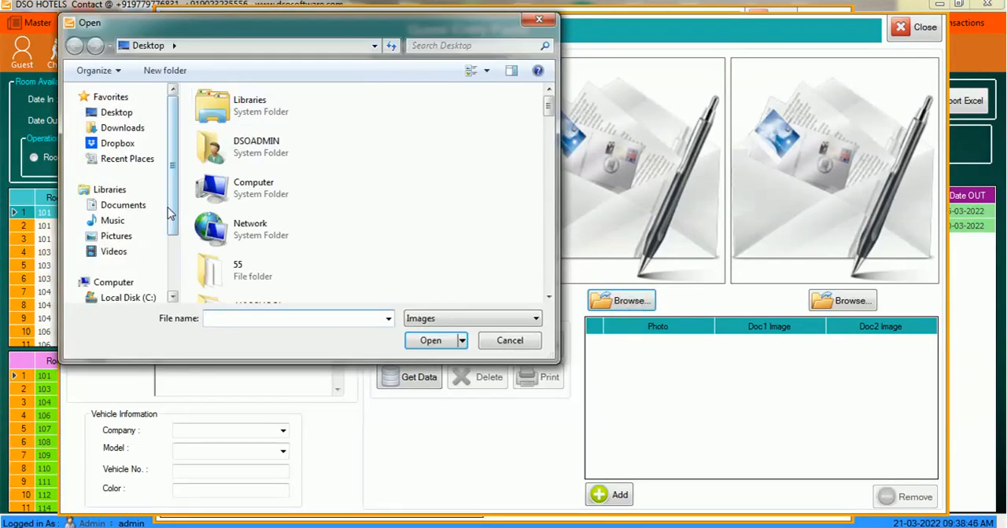
left_click(126, 236)
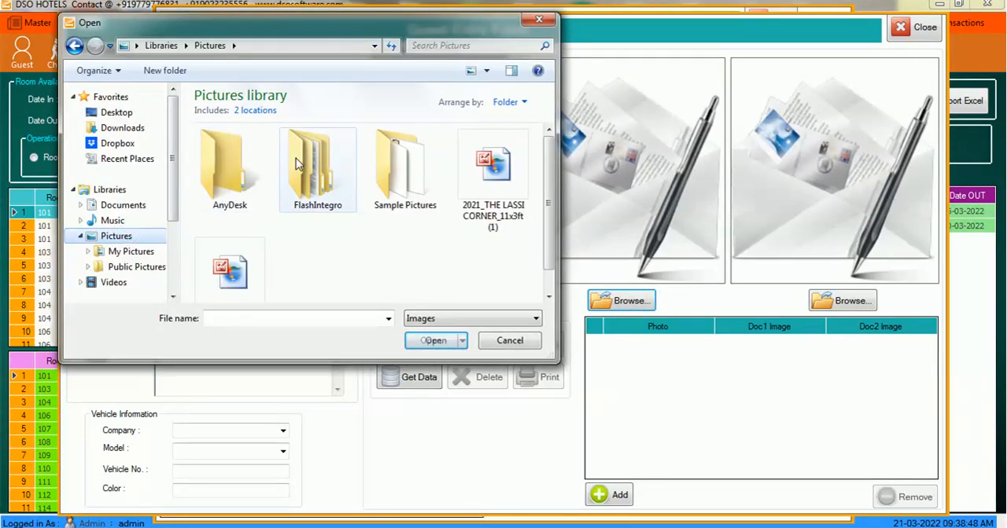
left_click(493, 183)
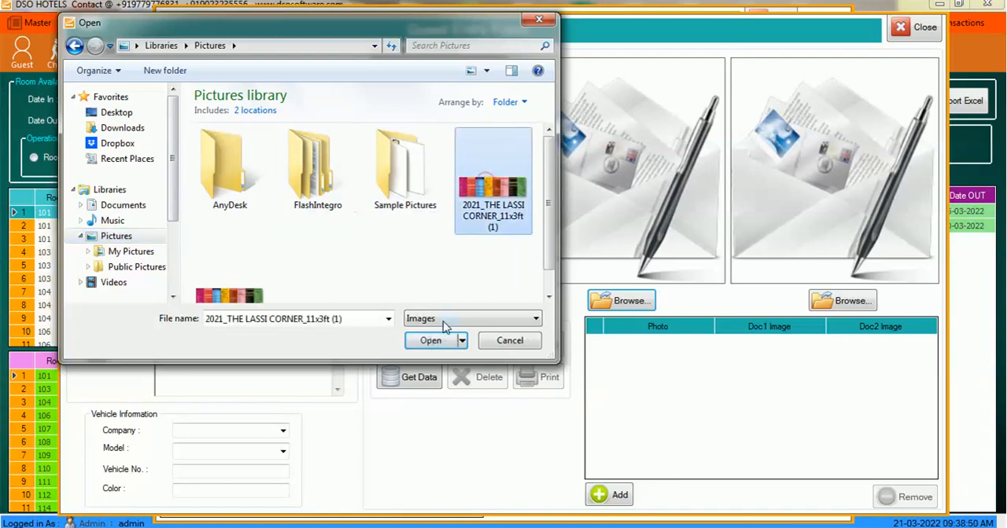
left_click(438, 340)
- Load the image 2021_THE LASSI CORNER_11x3ft as the guest's second document
left_click(842, 304)
left_click(230, 269)
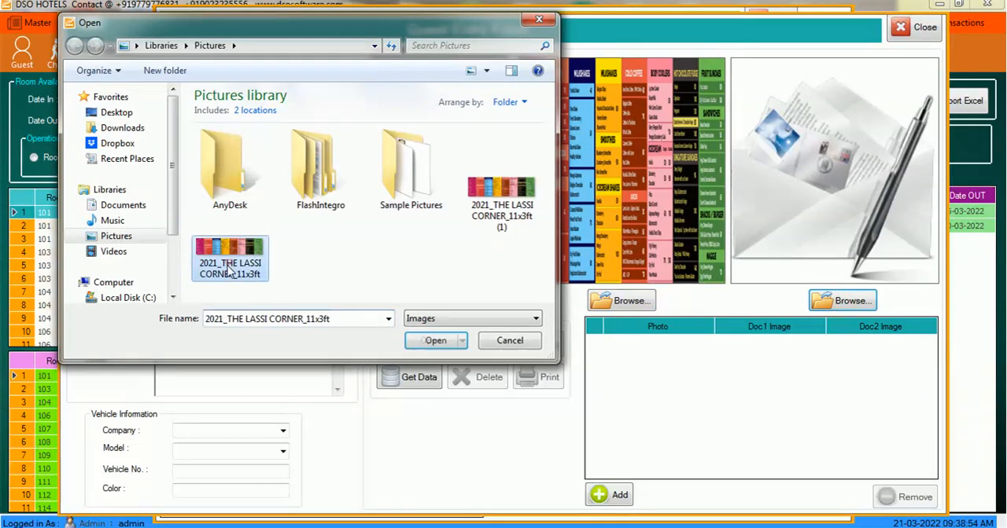
double_click(230, 267)
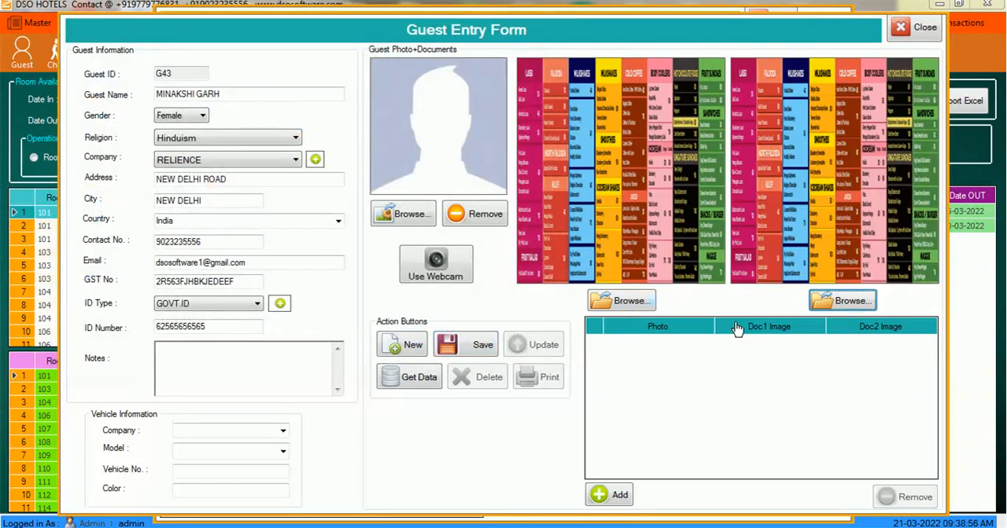
- Add the photo and both document images to the guest's record, save the new guest, and close the entry form
left_click(617, 499)
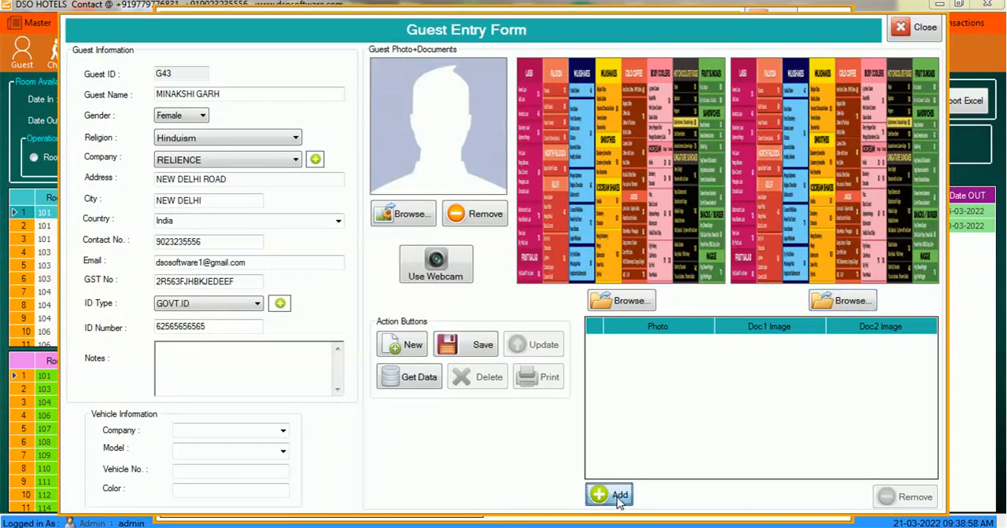
left_click(448, 346)
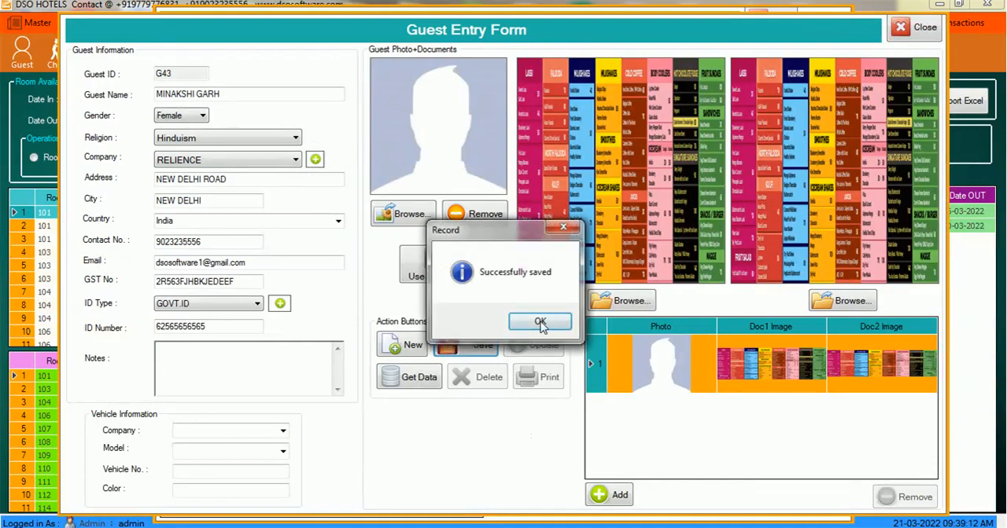
left_click(540, 324)
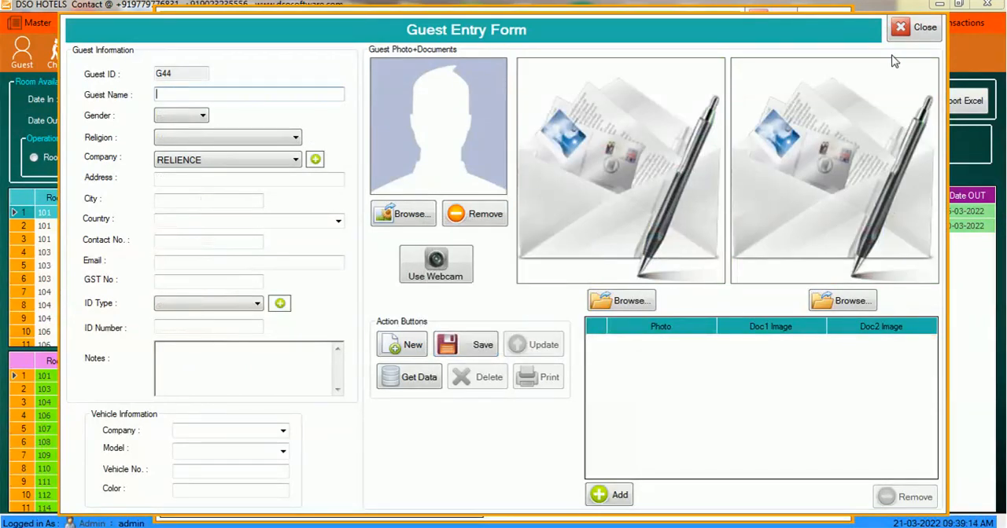
left_click(921, 35)
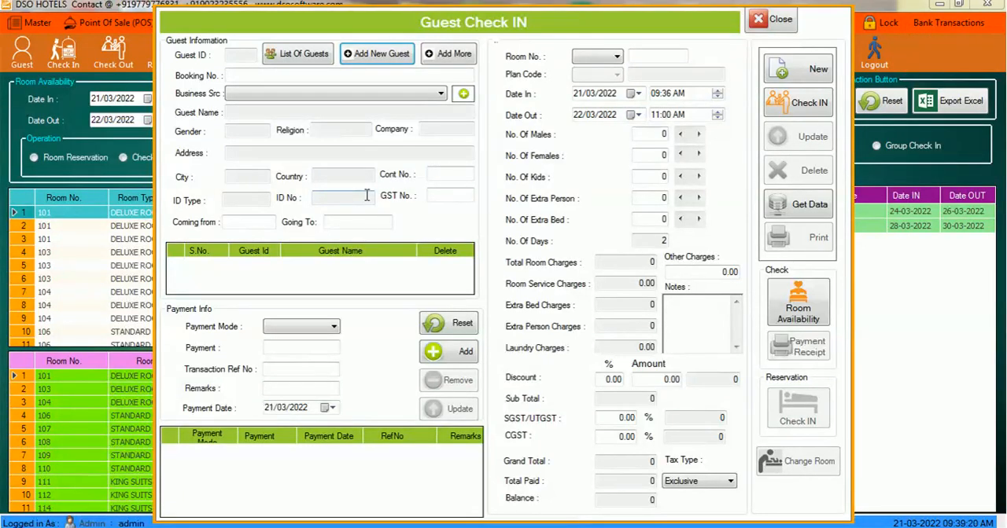
- Find the newly registered guest by name in the guest list and load the record into the check-in form
left_click(301, 63)
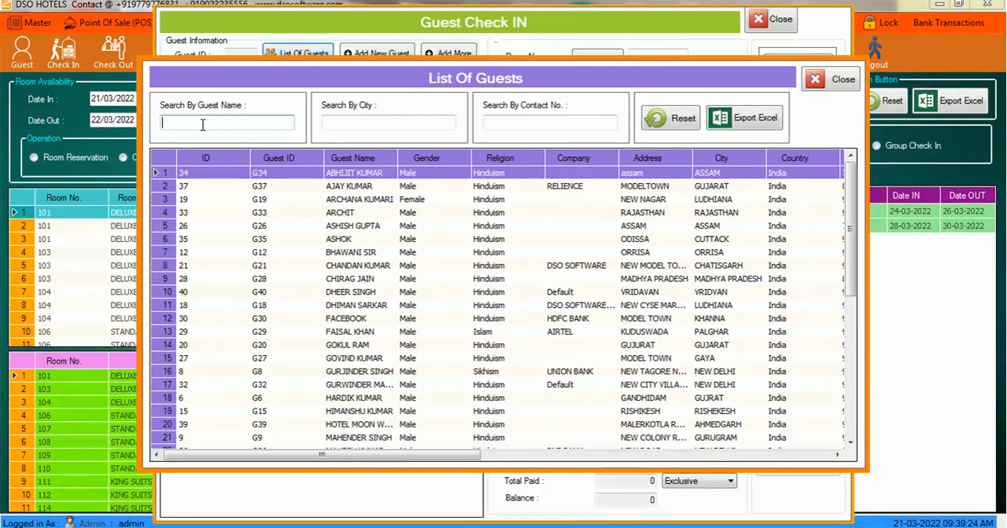
type("MI")
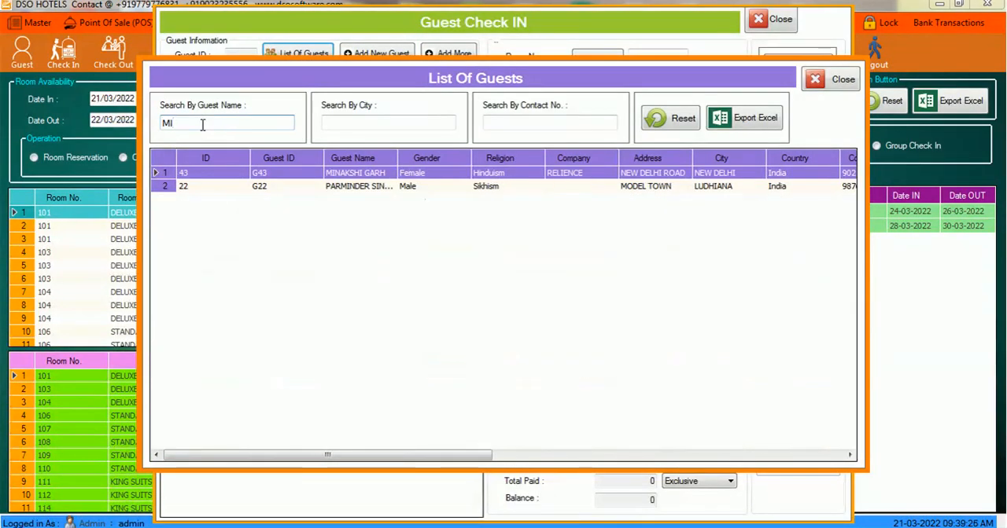
left_click(162, 184)
double_click(157, 185)
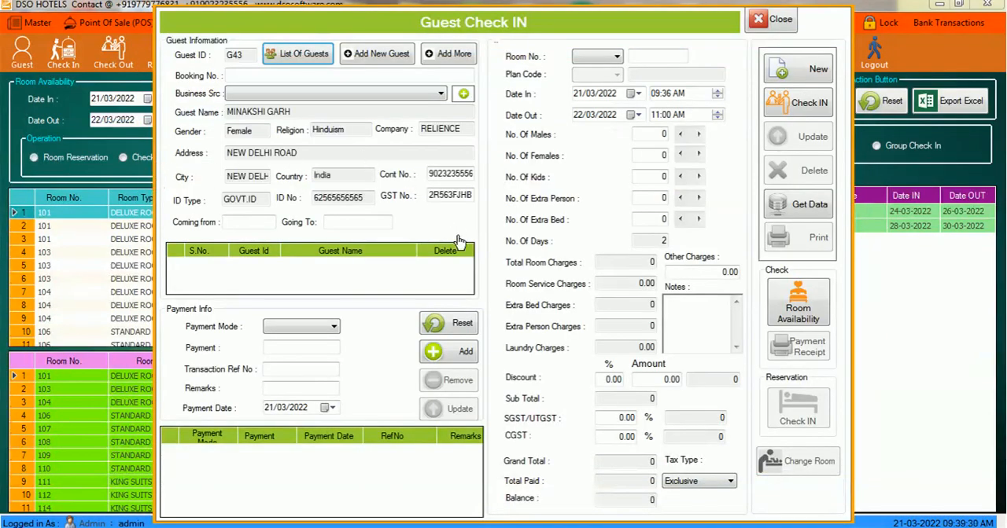
- Set the business source of the check-in to Direct
left_click(438, 95)
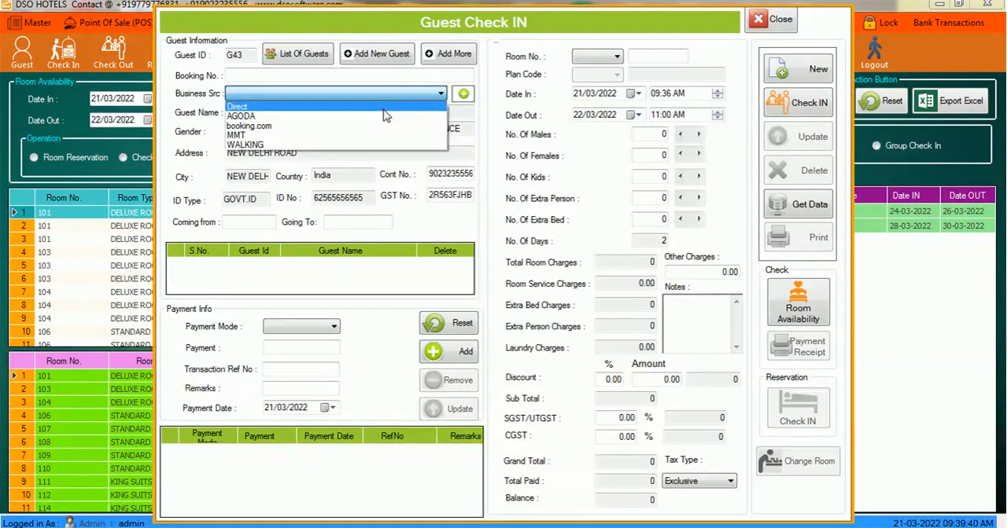
left_click(384, 108)
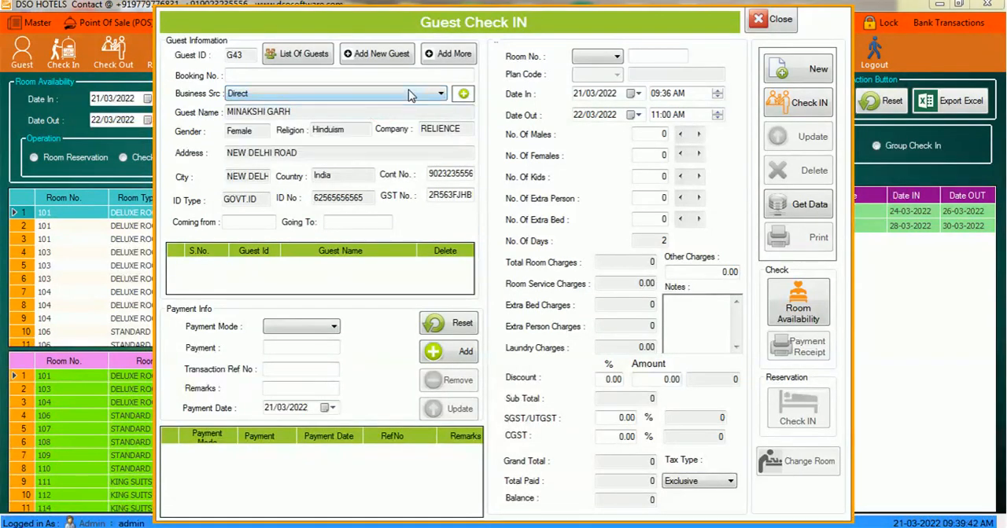
left_click(409, 94)
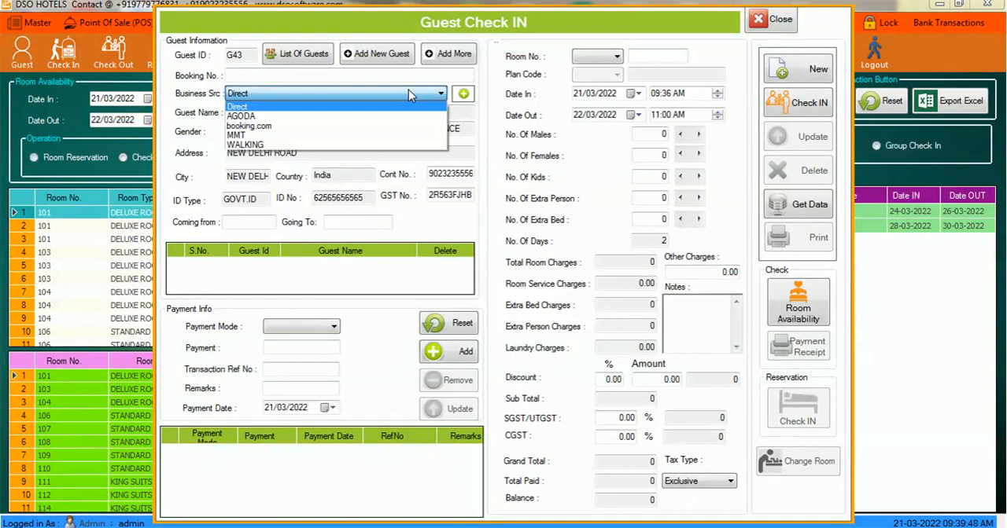
left_click(408, 91)
- Assign room 111 with plan code MAP and set the occupancy to 1 male and 1 female
left_click(611, 58)
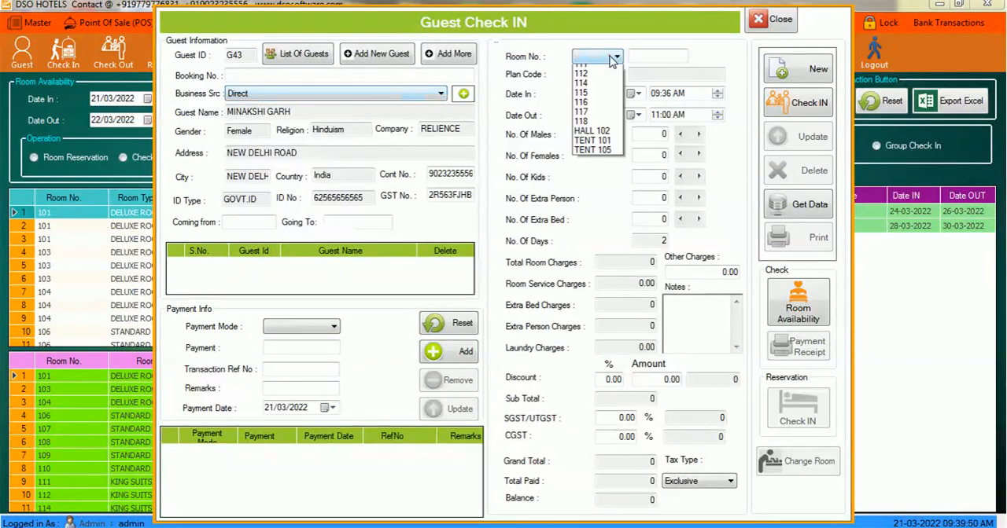
left_click(580, 166)
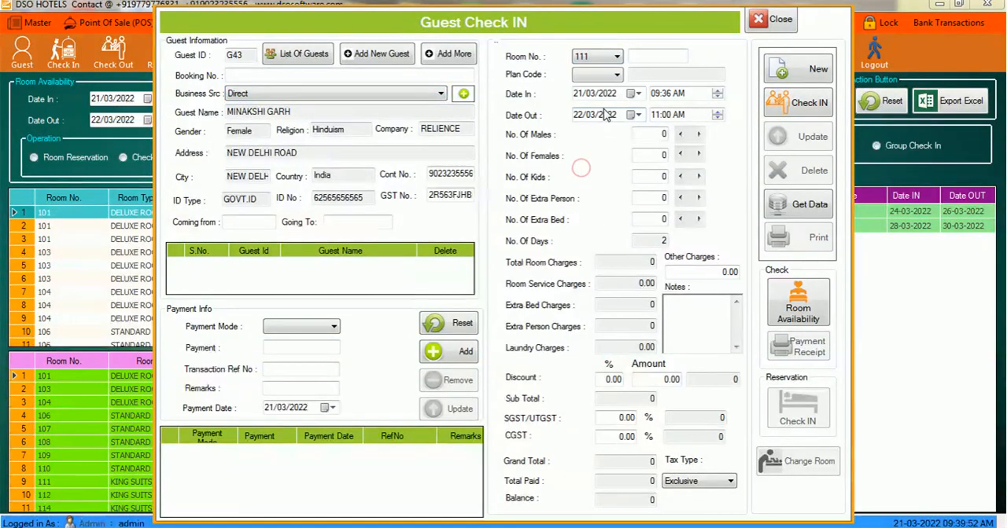
left_click(612, 74)
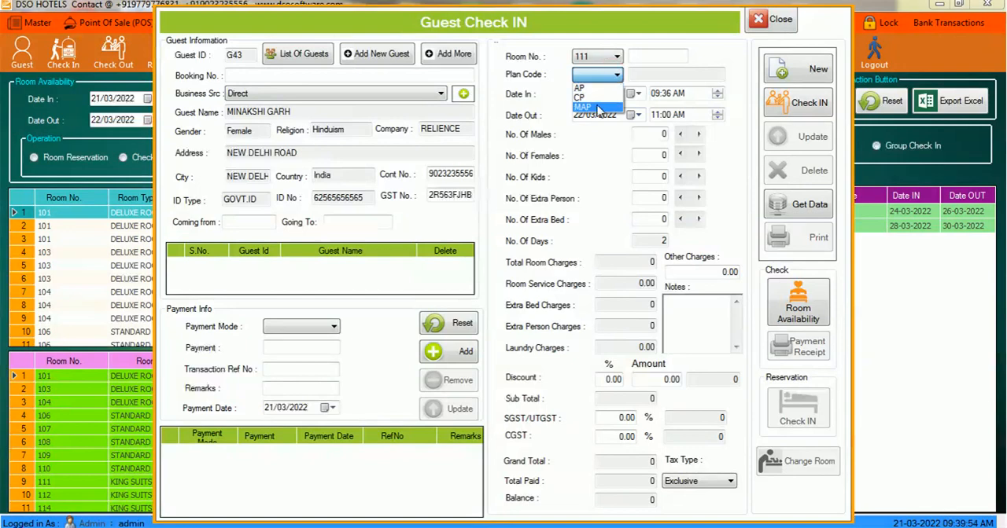
left_click(598, 108)
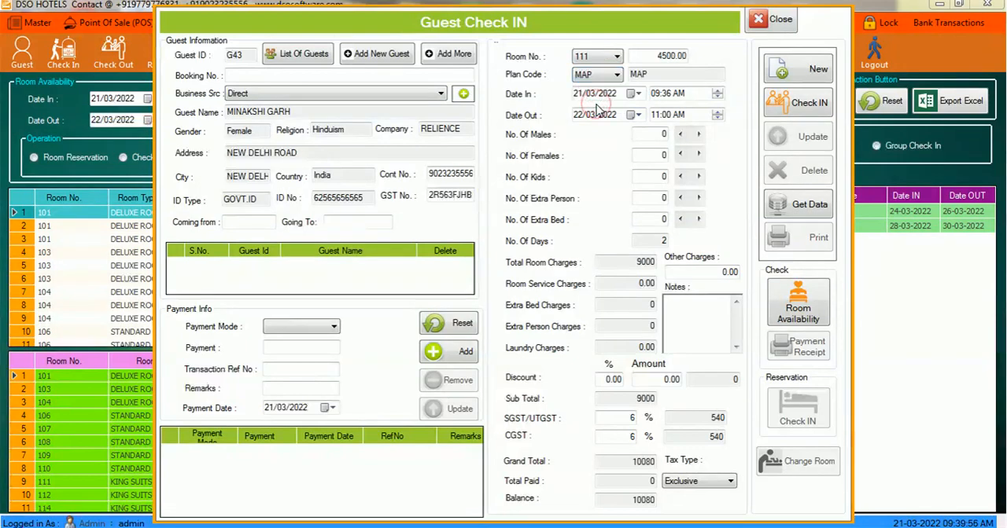
left_click(698, 133)
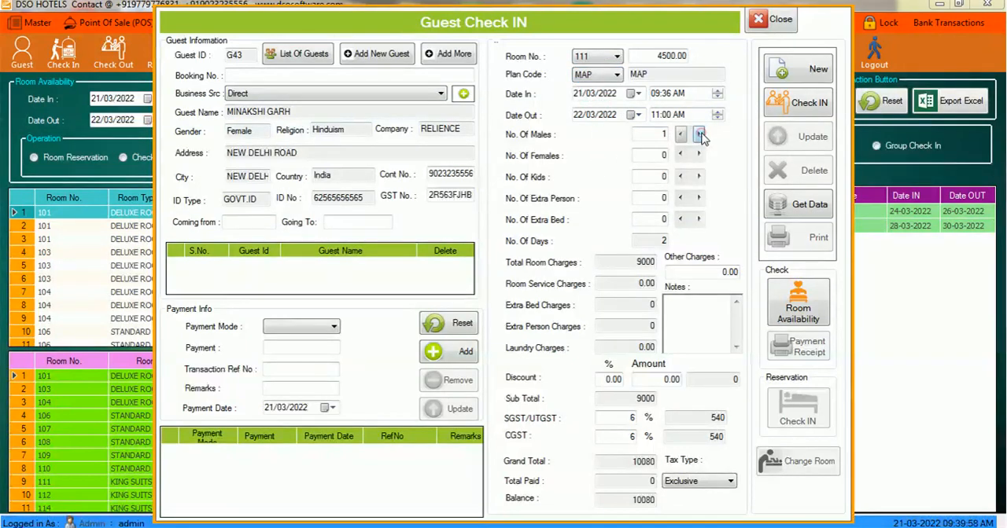
left_click(699, 154)
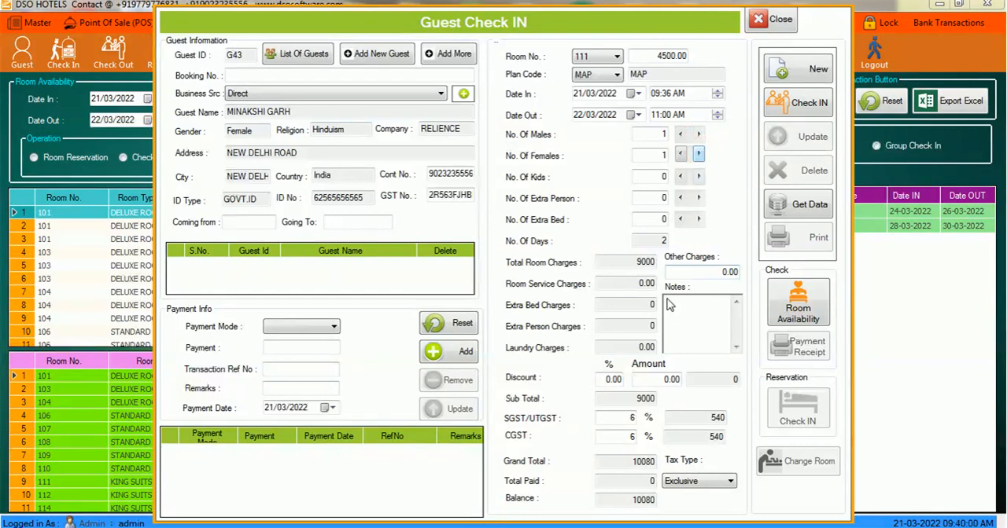
- Try a 10% discount and a fixed discount amount of 500, clearing each entry
left_click(612, 379)
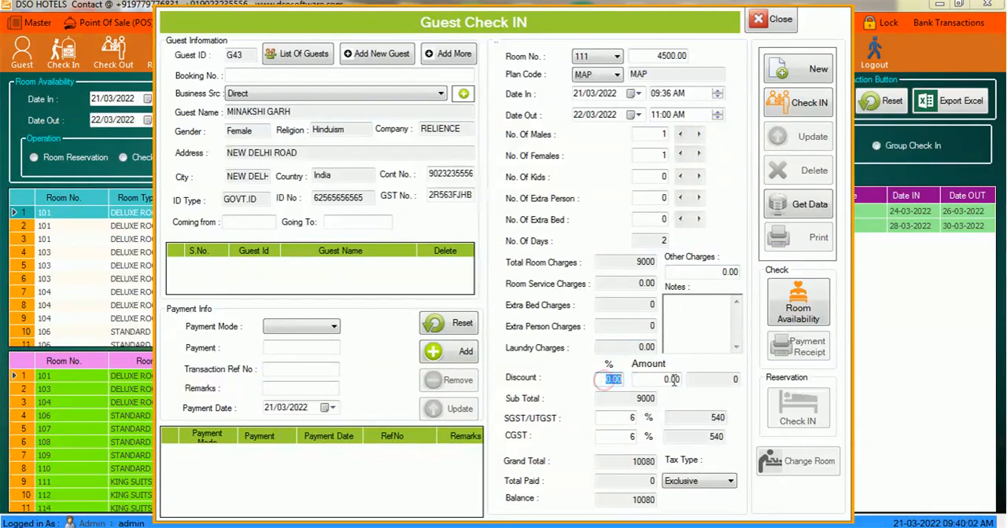
type("10")
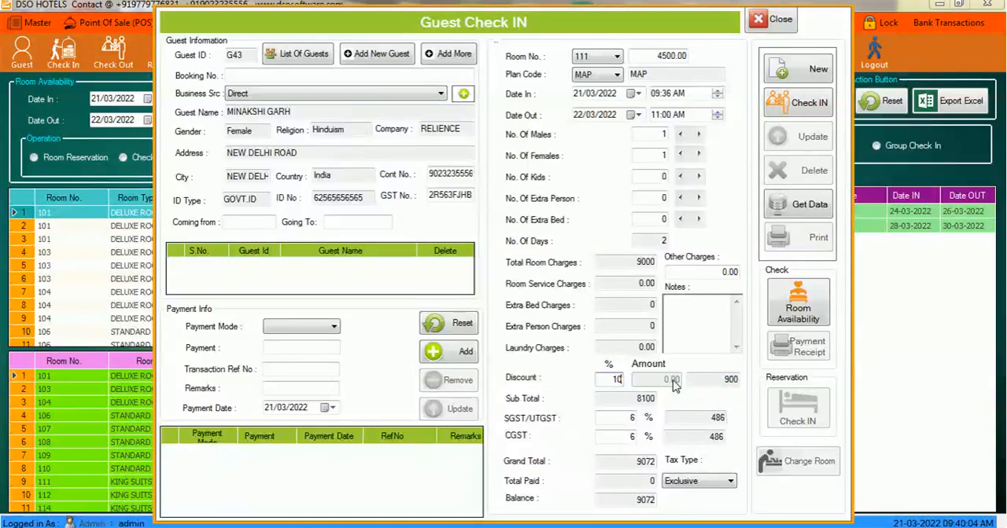
key("BackSpace")
key("BackSpace")
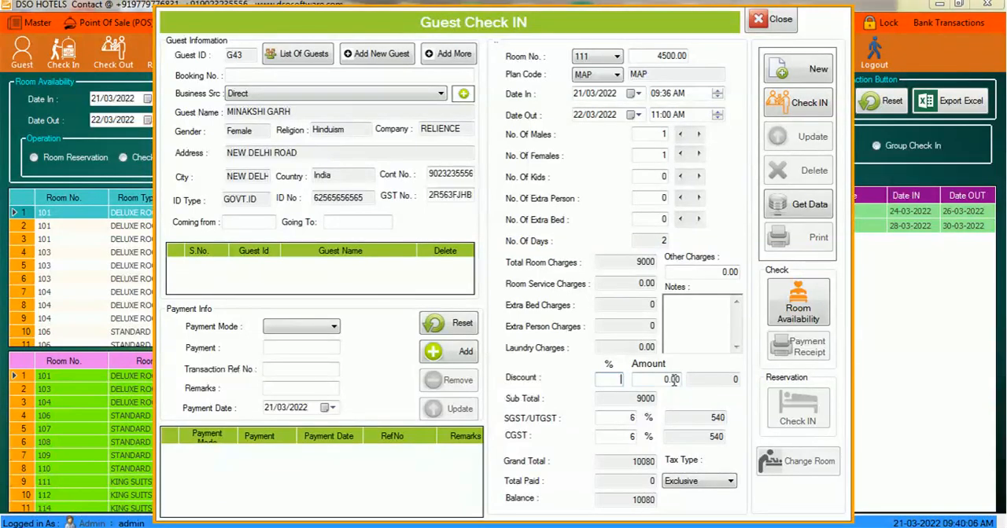
left_click(653, 379)
type("500")
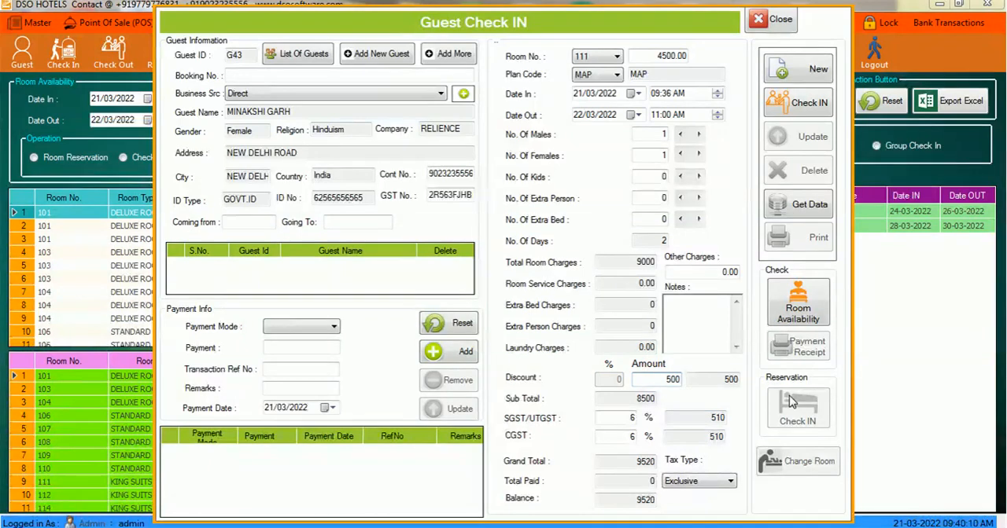
key("BackSpace")
key("BackSpace")
key("BackSpace")
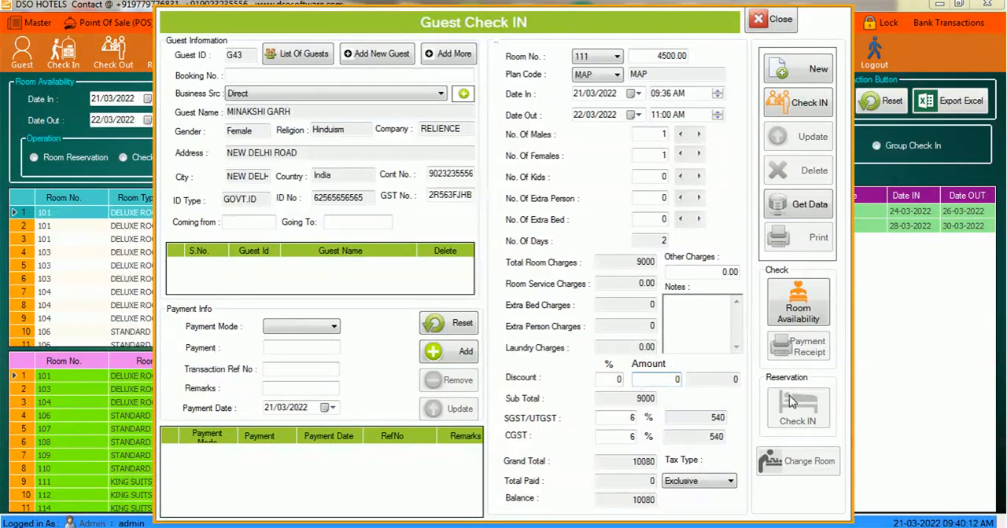
- Set the discount percentage for the stay to 10%
left_click_drag(619, 379, 607, 381)
type("10")
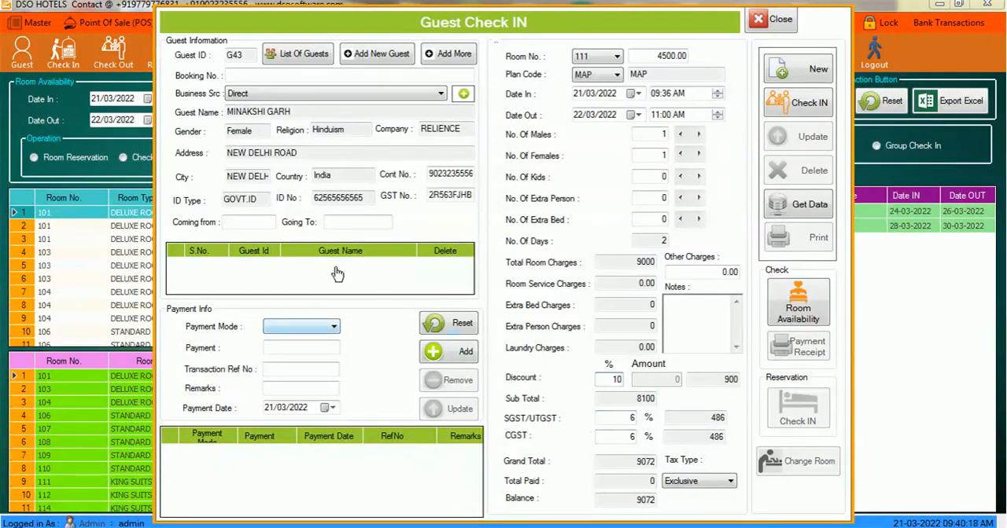
- Add an advance payment of 2500 with GOOGLE PAY as the payment mode
left_click(326, 328)
left_click(327, 328)
left_click(326, 328)
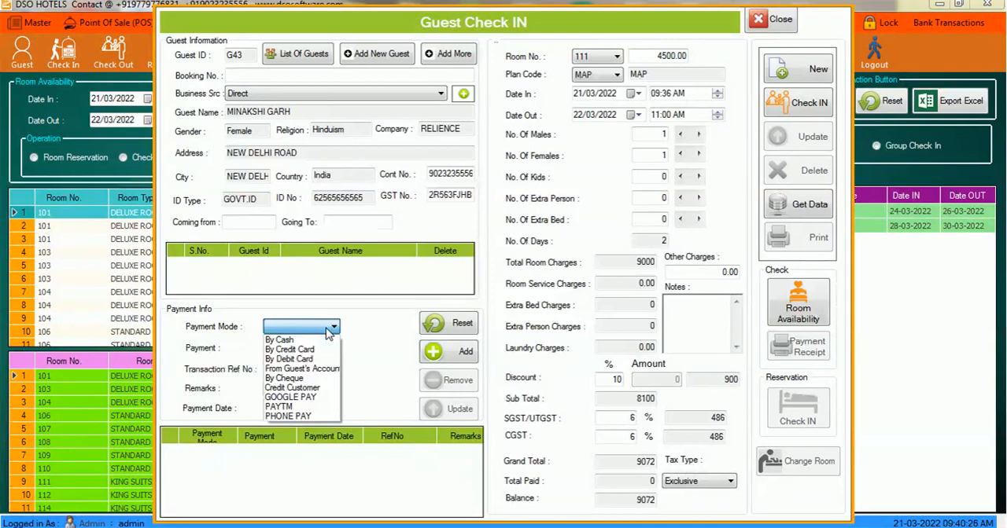
left_click(297, 399)
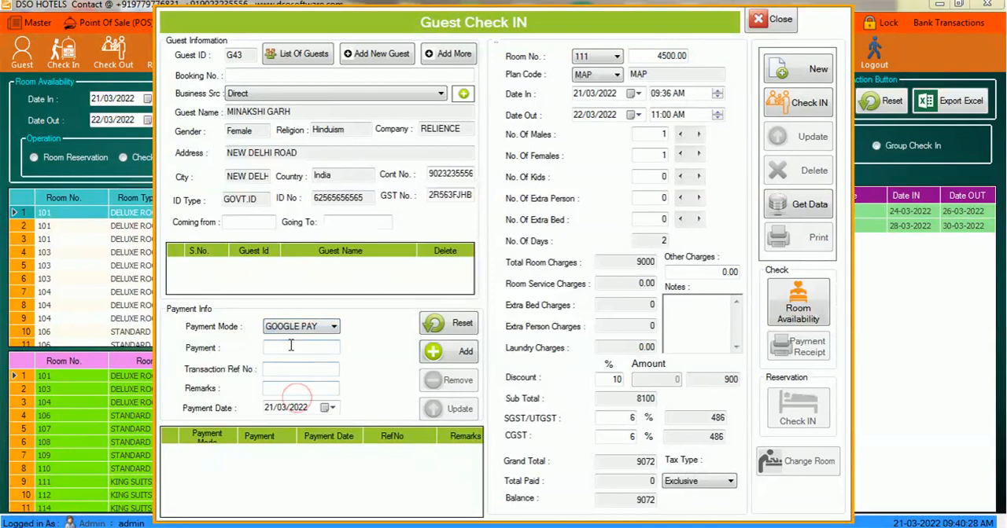
left_click(290, 344)
type("2500")
left_click(433, 360)
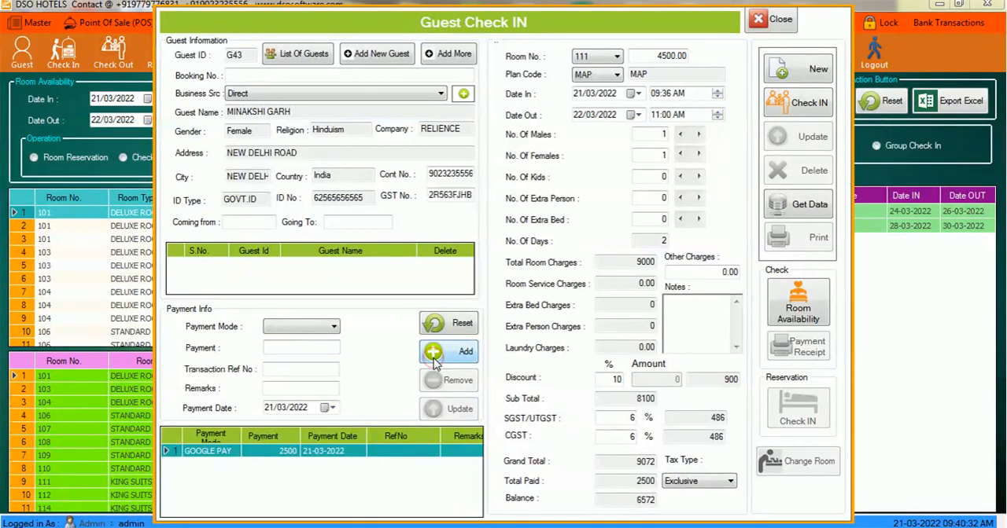
- Add a second advance payment of 2000 with the payment mode By Cash
left_click(334, 327)
left_click(322, 340)
left_click(308, 349)
type("2000")
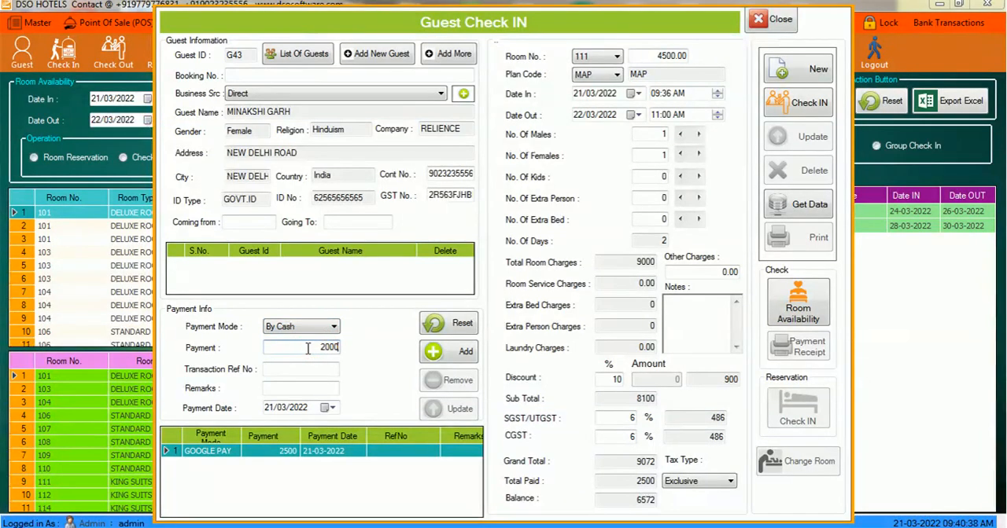
left_click(451, 355)
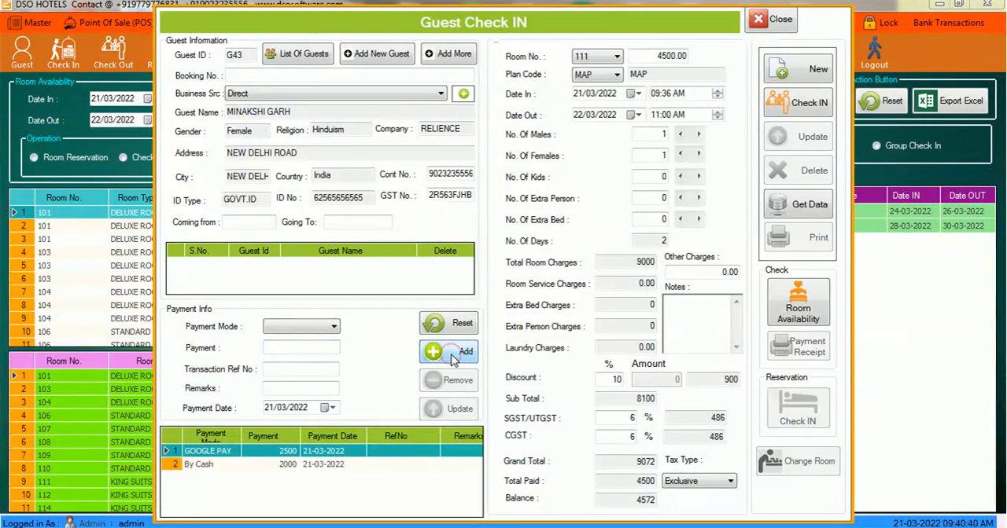
- Check the guest in with the entered room and payment details
left_click(804, 102)
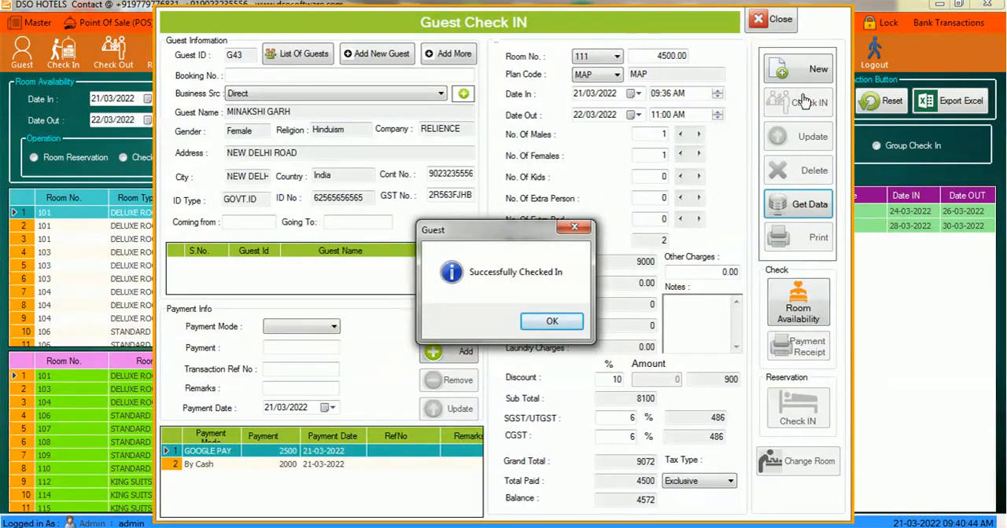
key("Return")
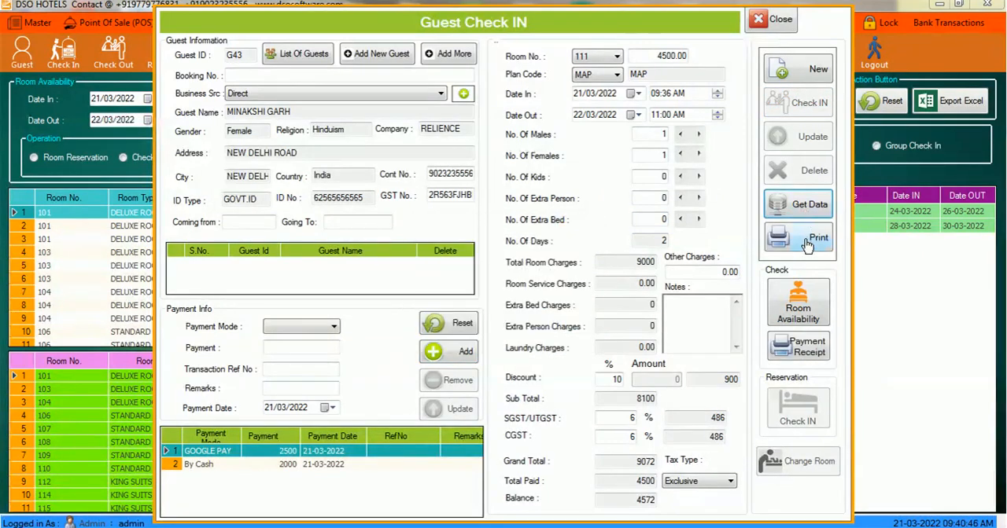
- View and close the payment receipt, and examine the printable check-in form from top to bottom
left_click(799, 346)
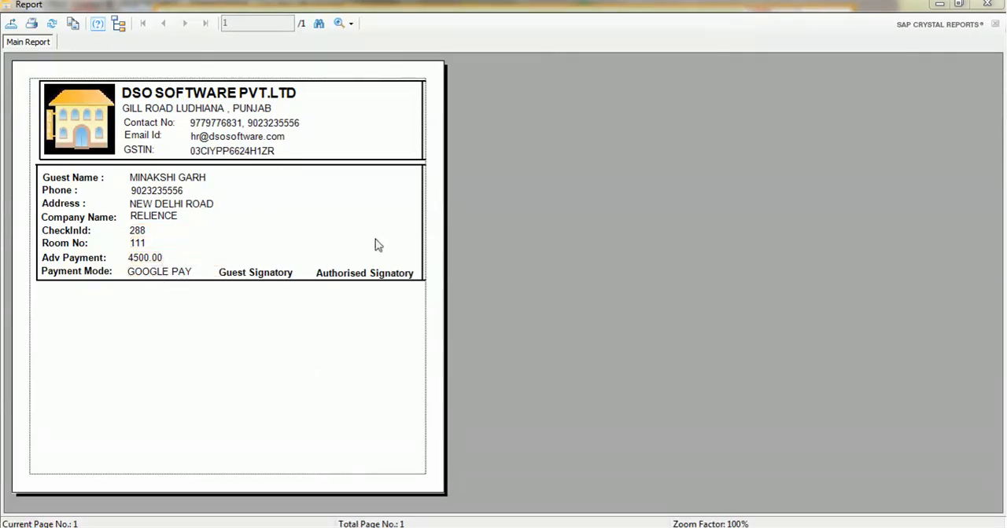
left_click(989, 8)
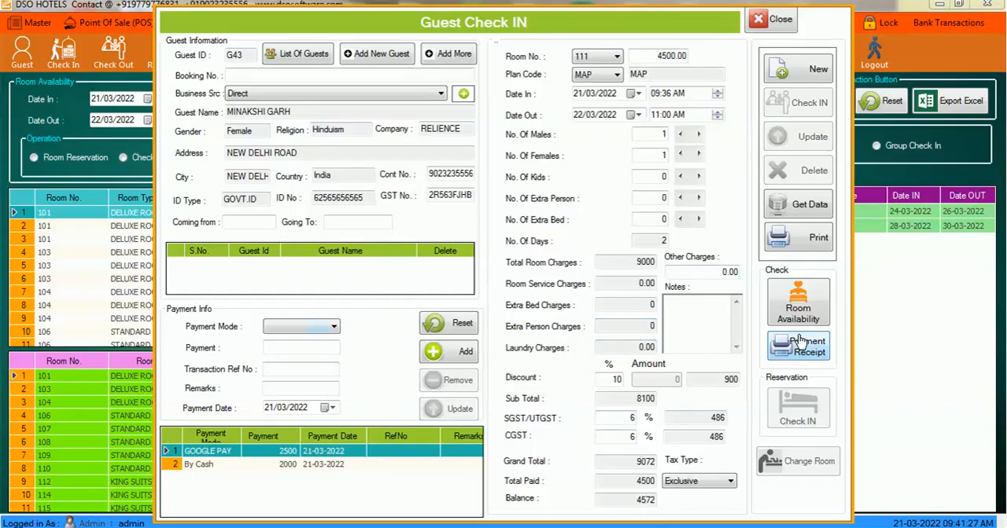
left_click(810, 239)
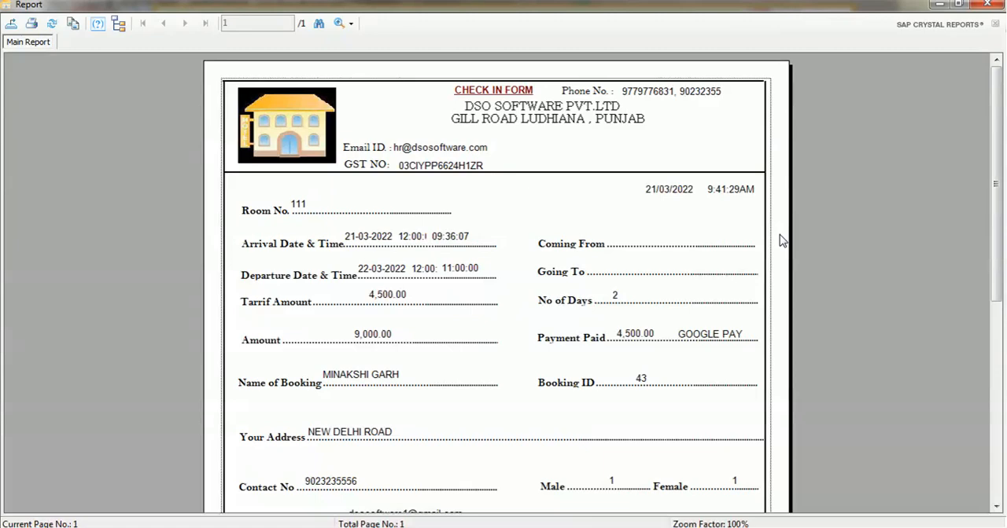
scroll(782, 240, "down", 8)
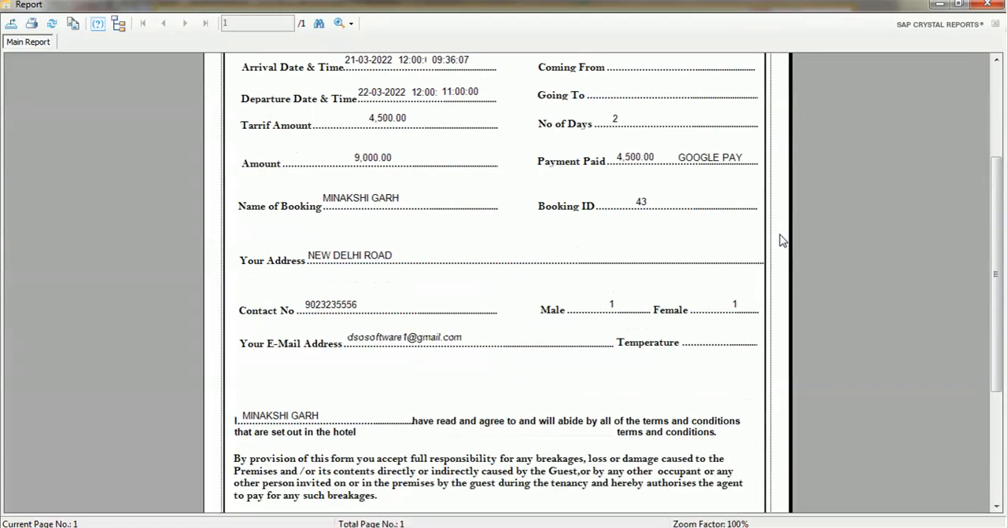
scroll(783, 240, "down", 1)
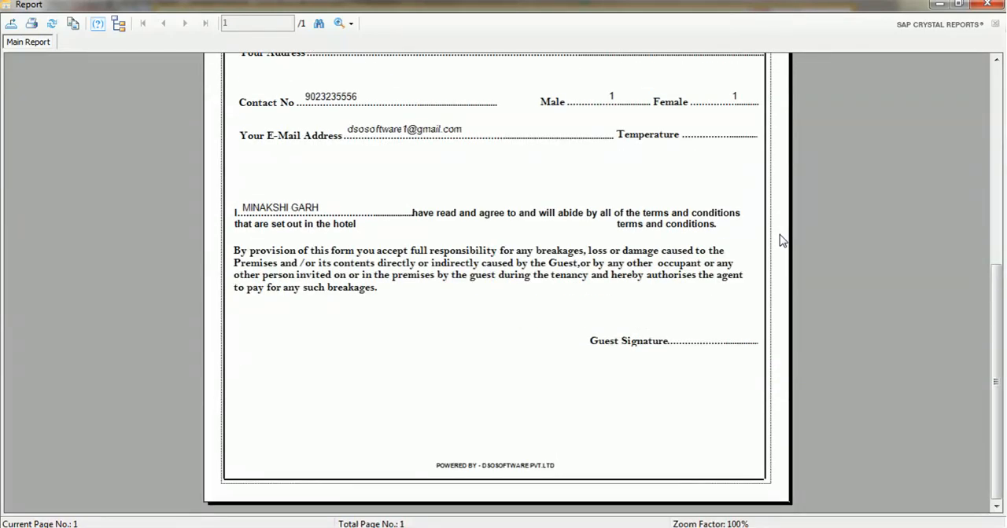
scroll(782, 239, "up", 6)
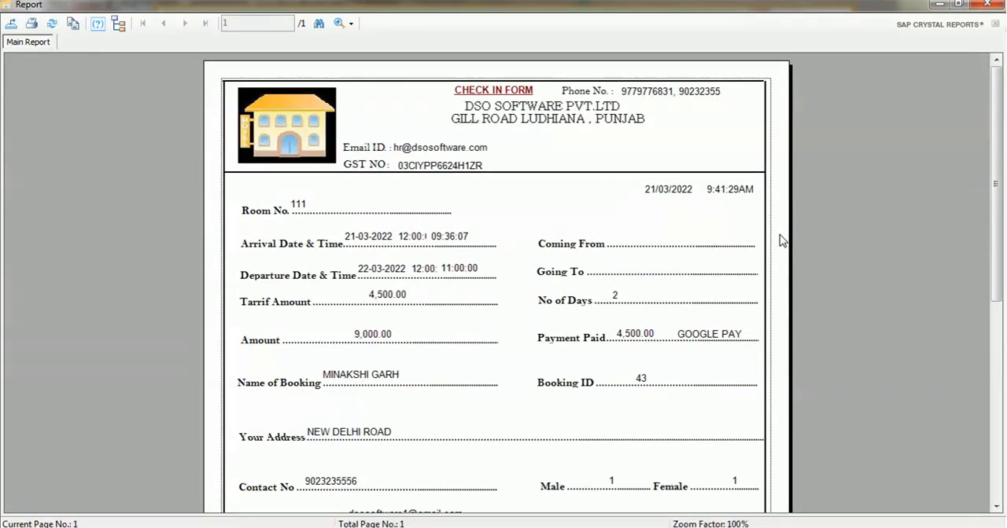
- Close the check-in form and start a room service bill for room 111 with the payment mode Credit Order
left_click(987, 4)
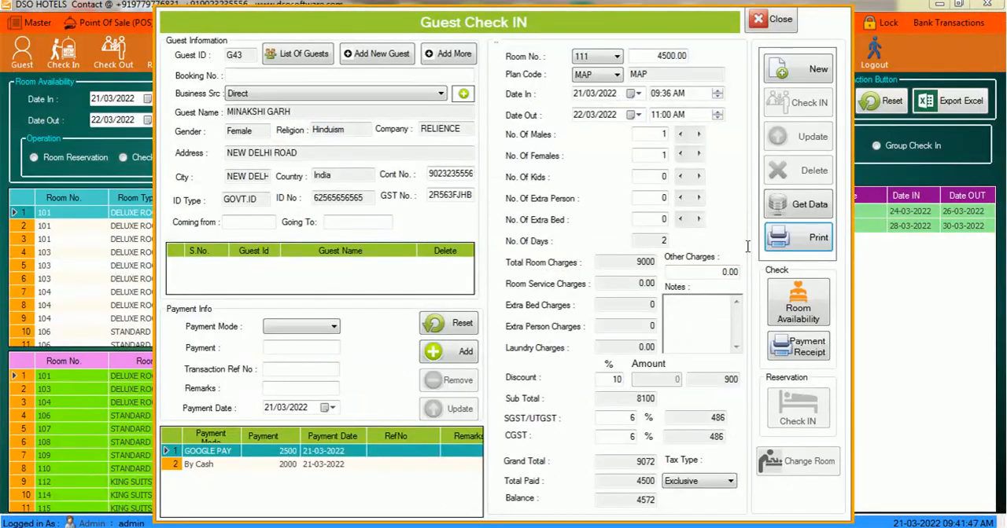
left_click(775, 20)
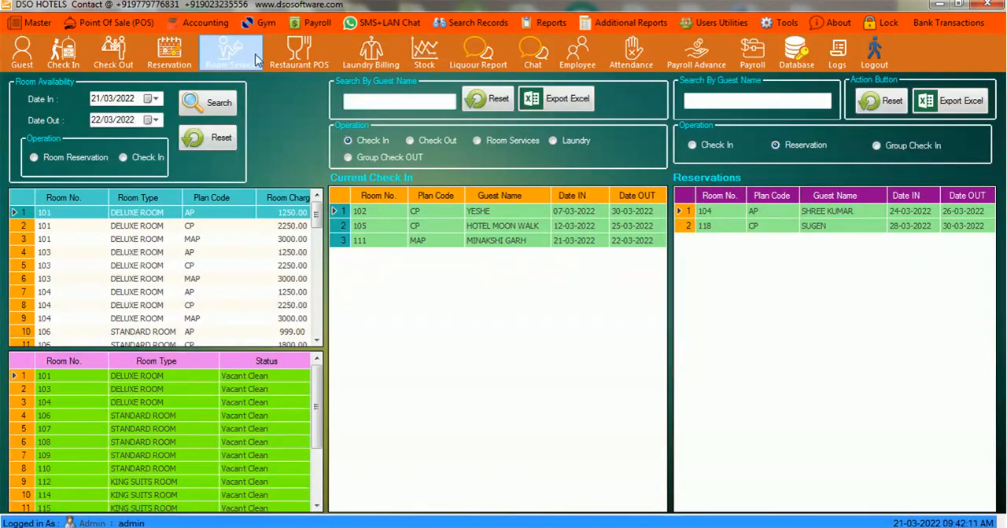
left_click(476, 141)
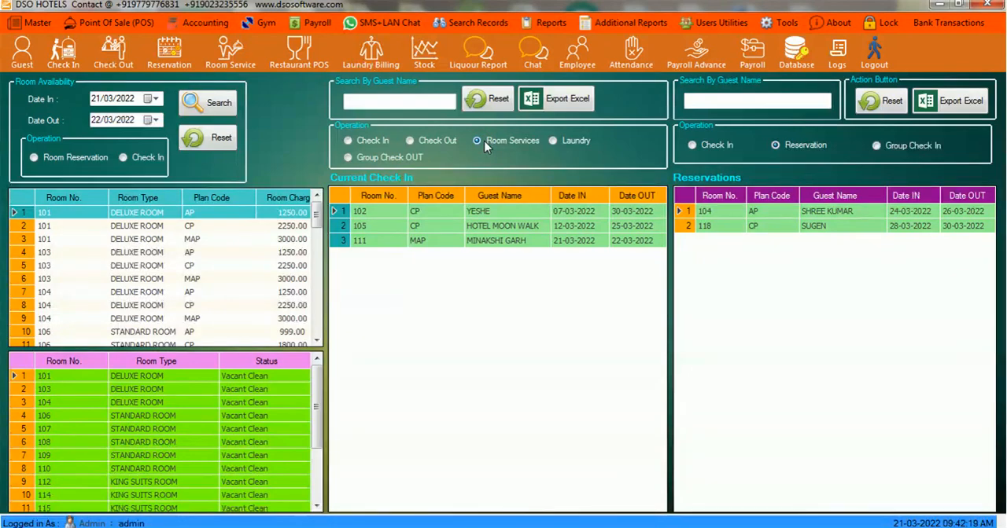
double_click(336, 247)
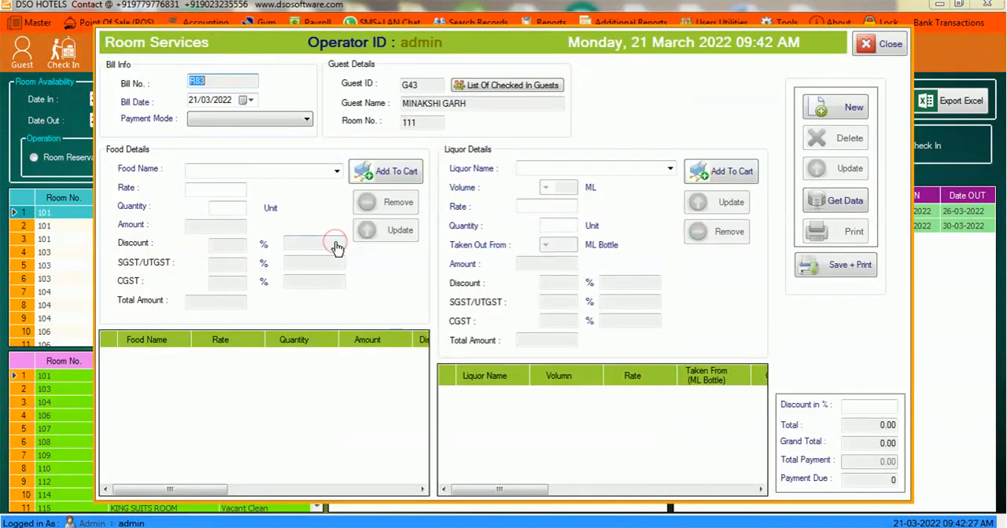
left_click(302, 122)
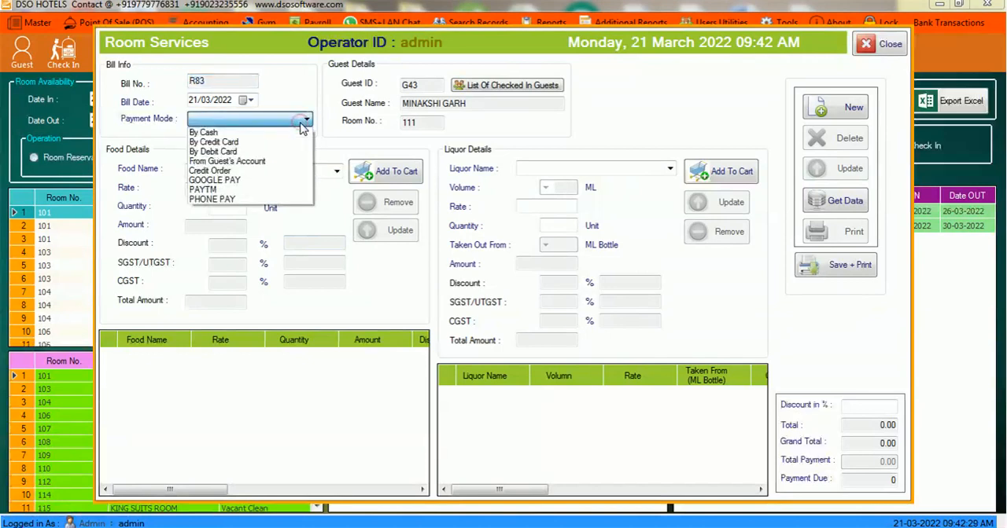
left_click(247, 173)
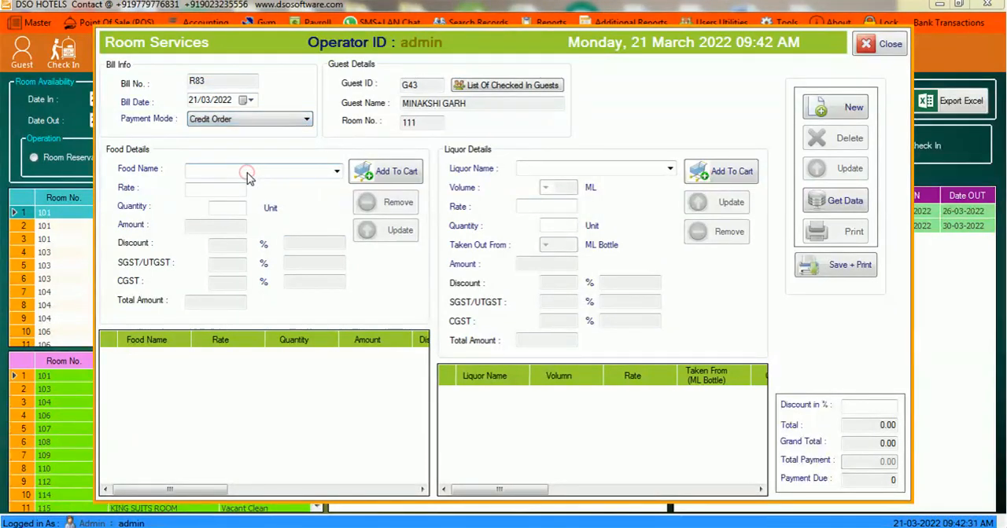
- Add one COKE 60ML and two ALOO PARANTHA to the food items of the room service bill
left_click(336, 170)
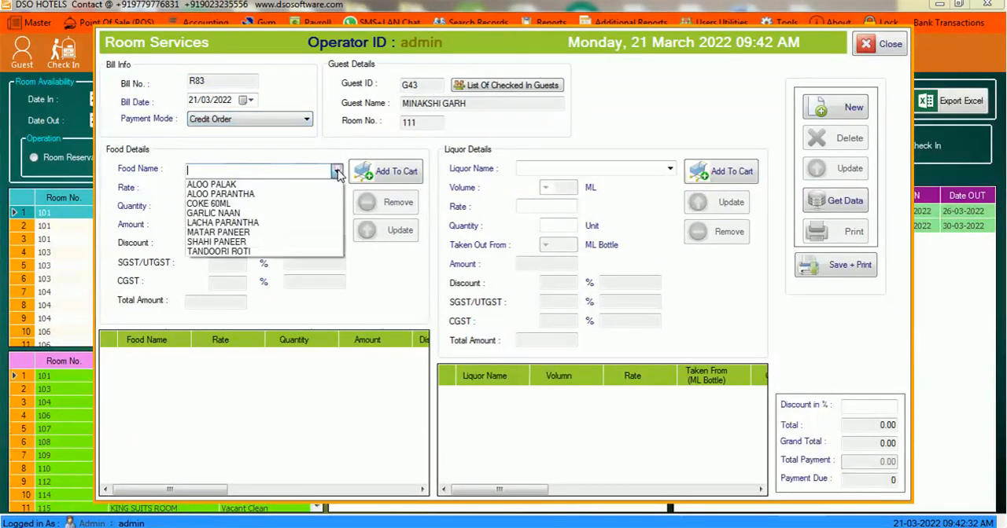
left_click(267, 203)
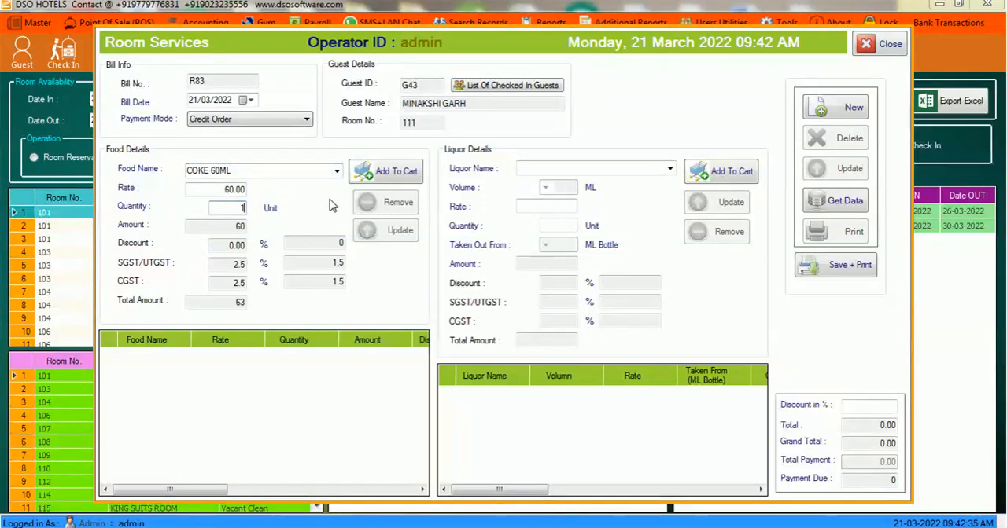
left_click(368, 173)
left_click(336, 173)
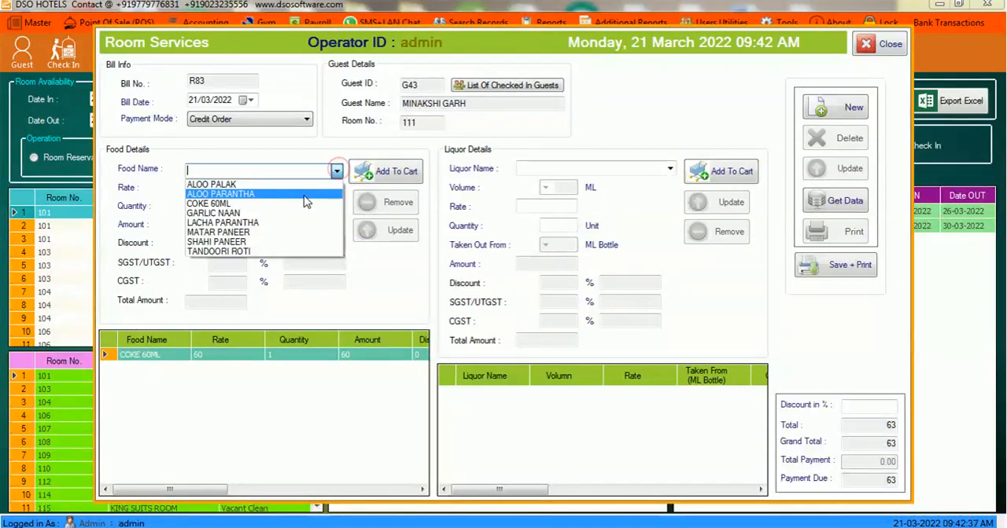
left_click(303, 195)
type("2")
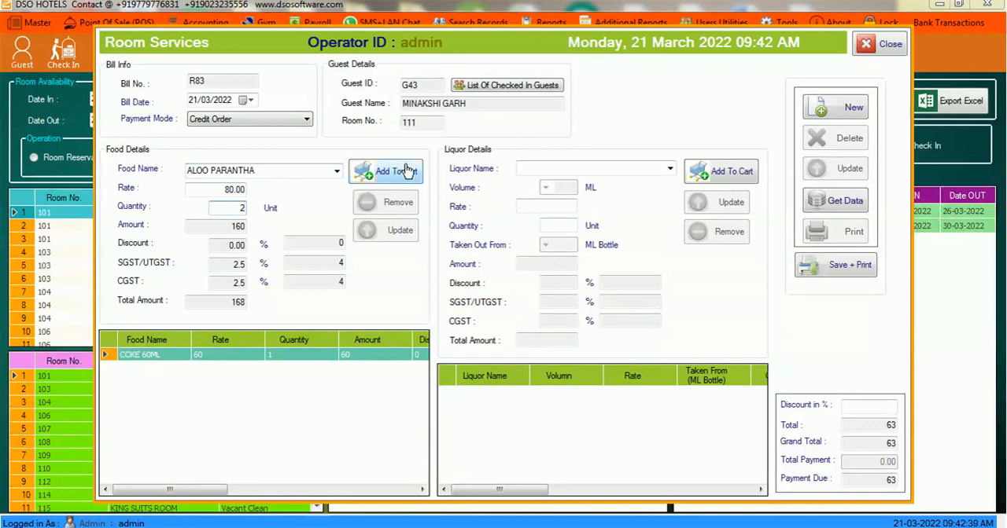
left_click(385, 171)
- Add MATAR PANEER with quantity 2 to the food items of the room service bill
left_click(336, 171)
left_click(290, 232)
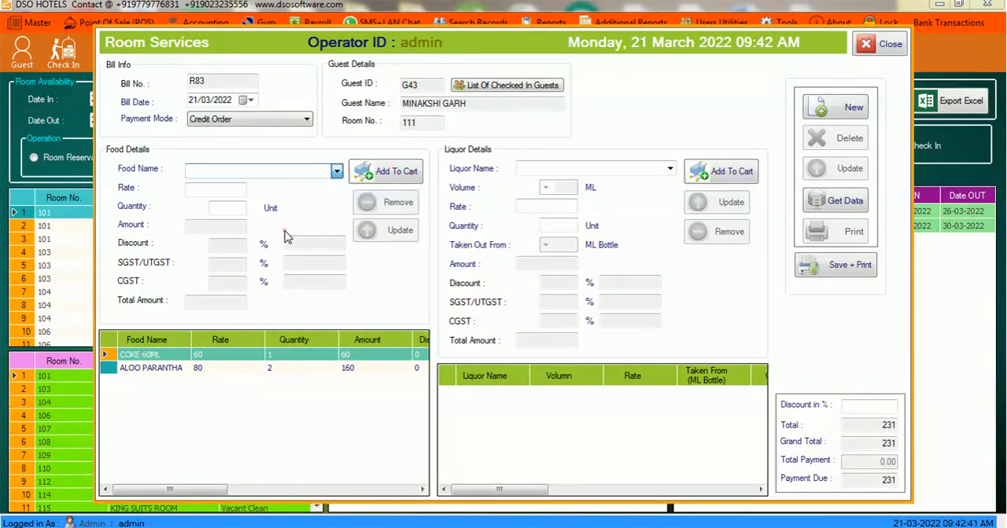
type("2")
left_click(407, 183)
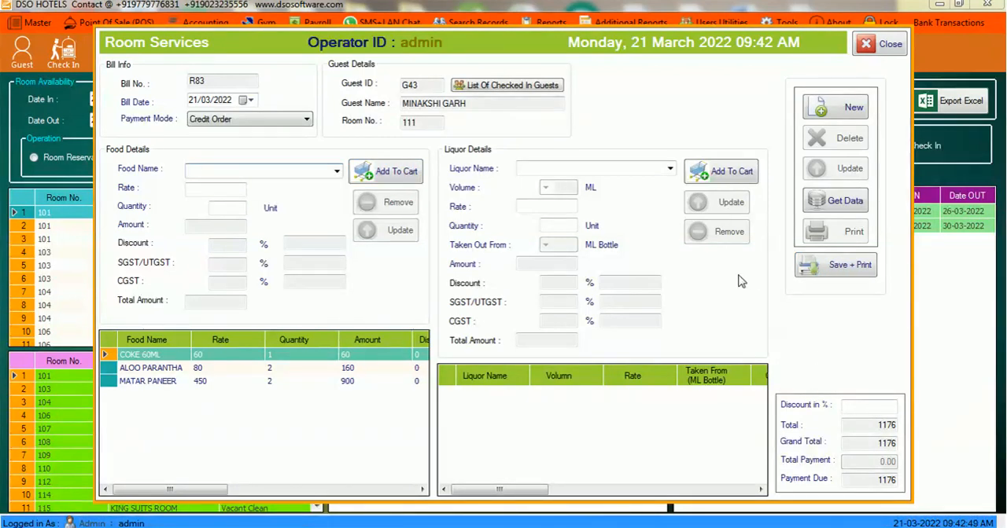
- Add 2 units of WHICKY, volume 180 ML taken from the 180 ML bottle, and save and print the room service bill
left_click(670, 168)
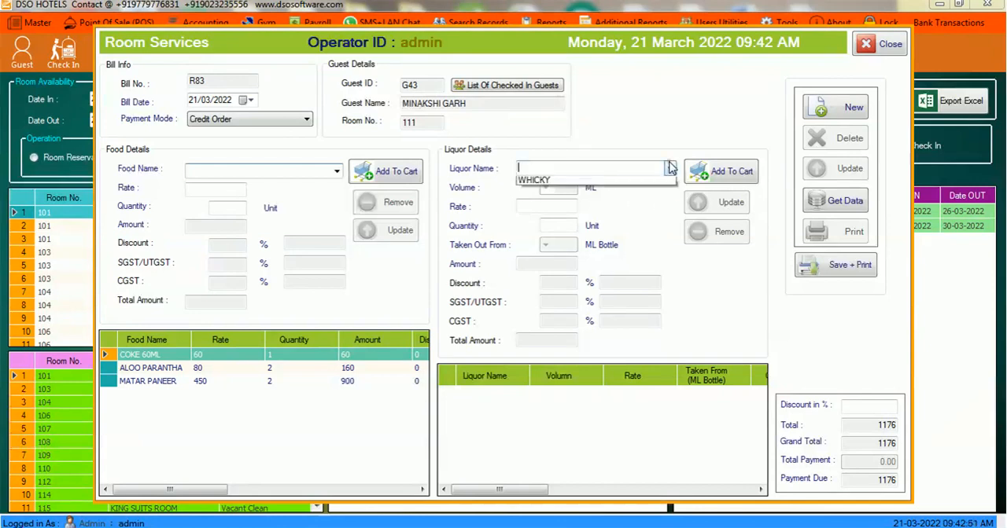
left_click(669, 168)
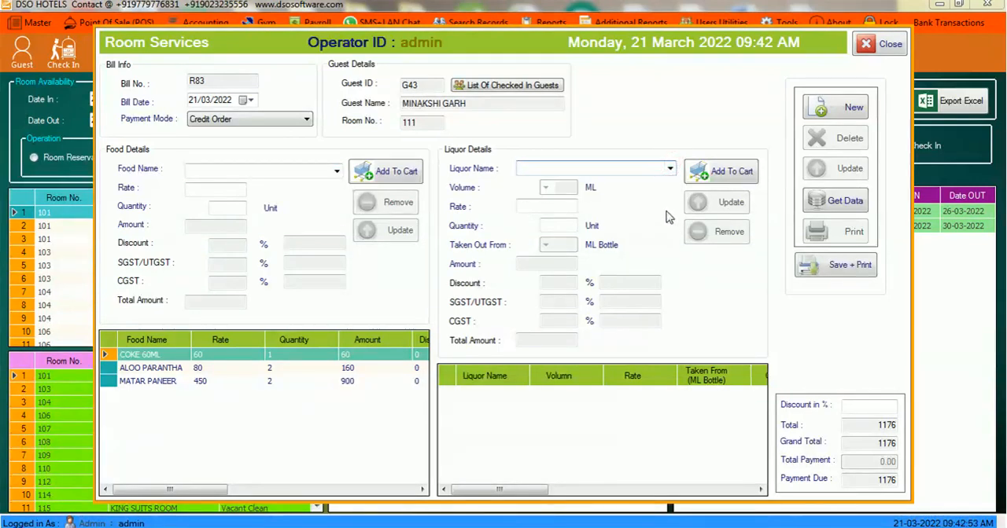
left_click(671, 170)
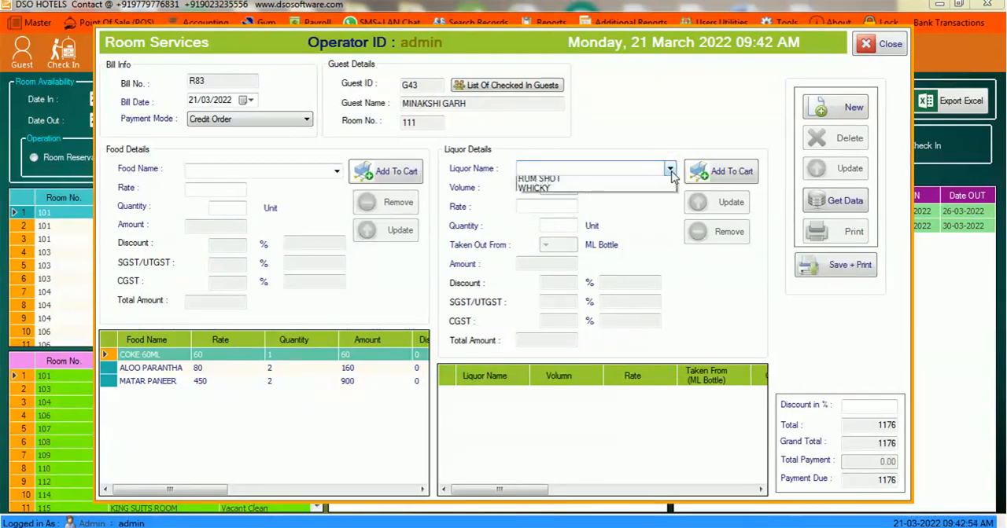
left_click(569, 188)
left_click(545, 188)
left_click(546, 202)
left_click(545, 244)
left_click(546, 259)
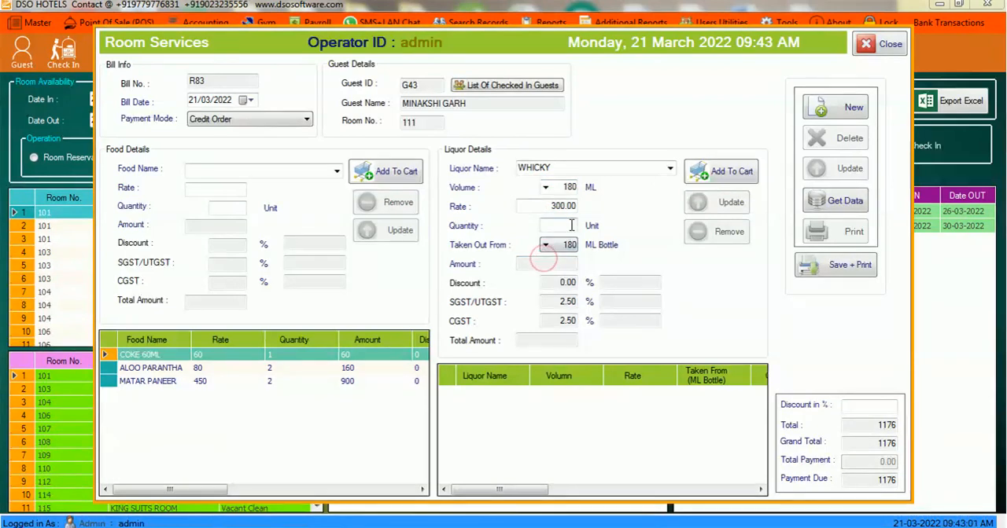
left_click(572, 224)
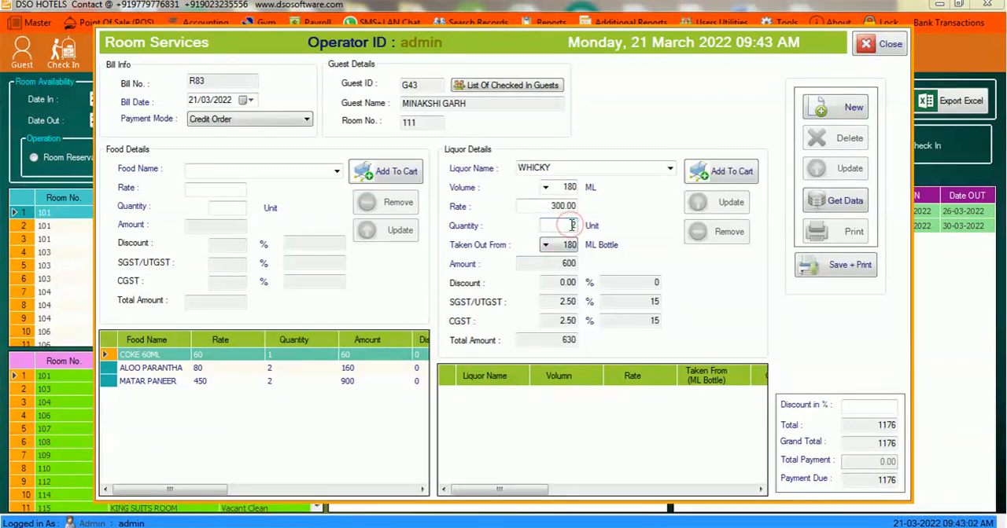
left_click(732, 173)
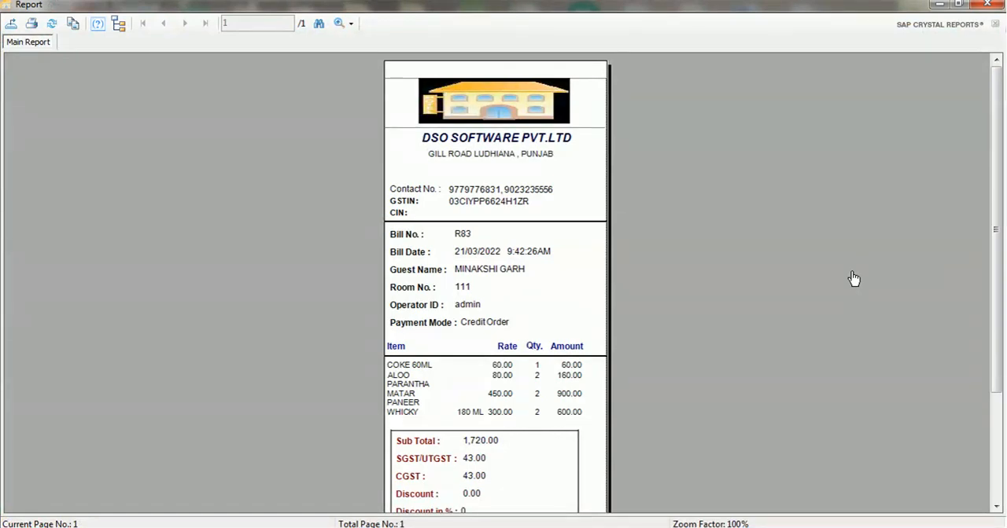
- Examine the room service bill from its header to the totals, and close the bill and the Room Services form
scroll(854, 279, "down", 3)
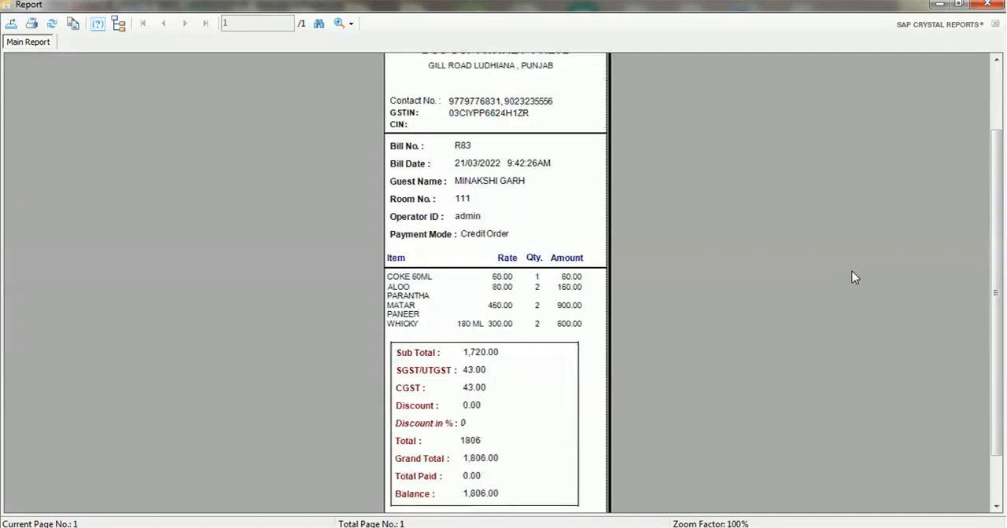
scroll(854, 277, "down", 2)
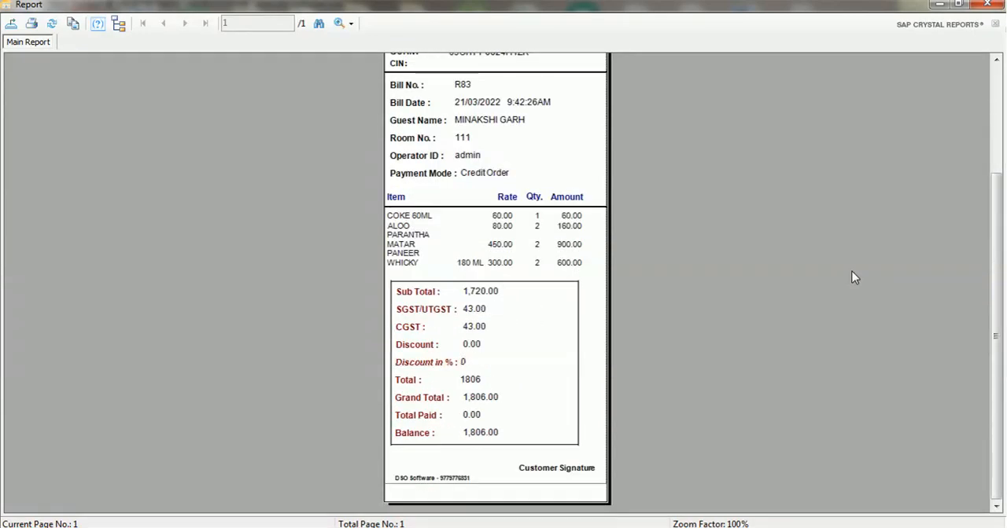
scroll(854, 278, "up", 5)
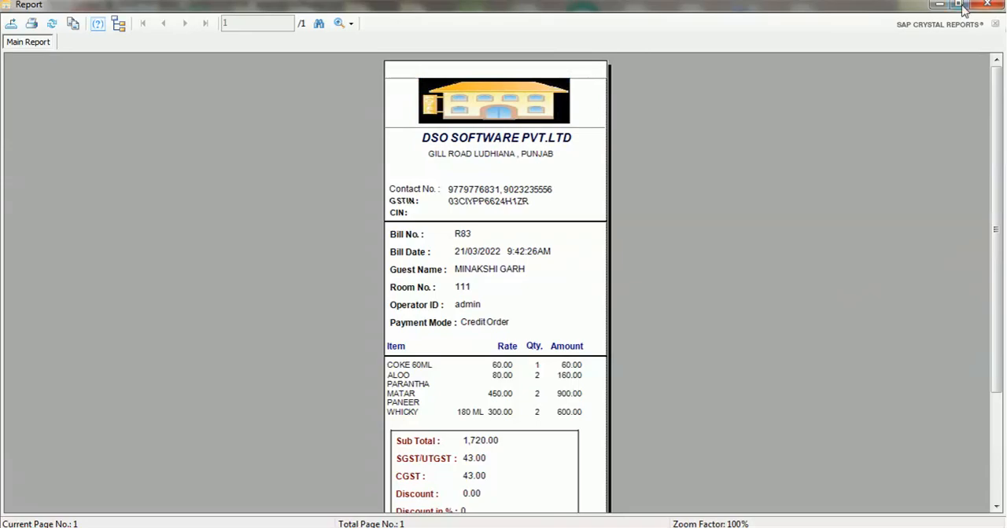
left_click(988, 4)
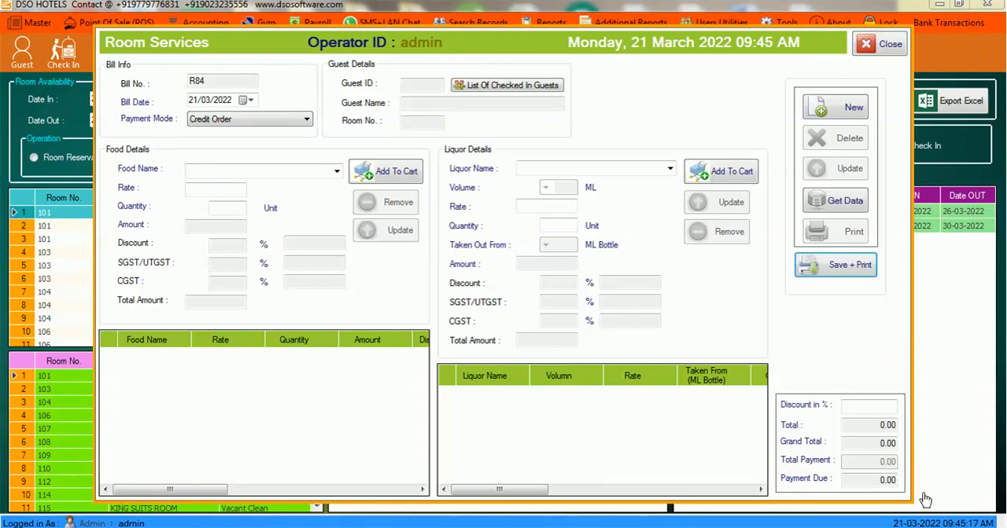
left_click(886, 45)
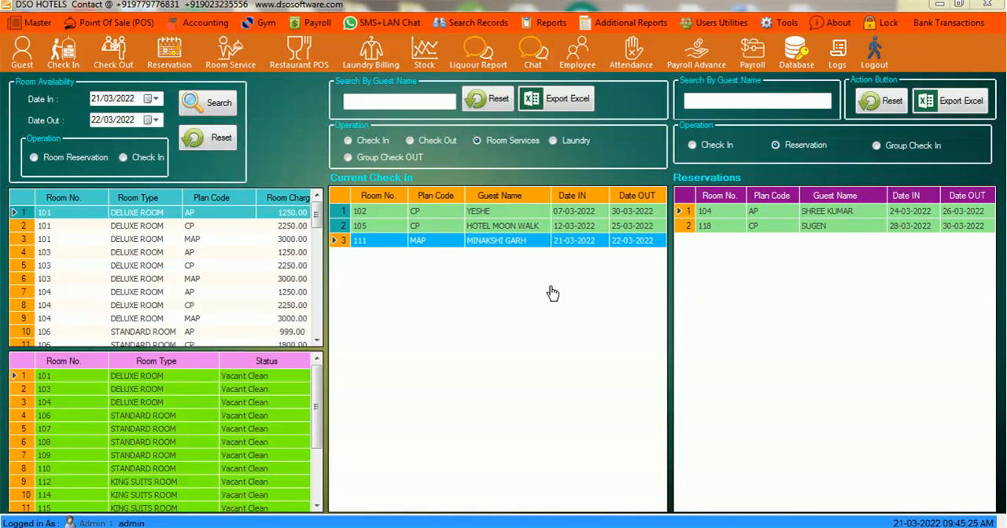
- Open the restaurant POS and start a dine-in ticket for table ACT1 with ALOO PALAK and ALOO PARANTHA
left_click(299, 58)
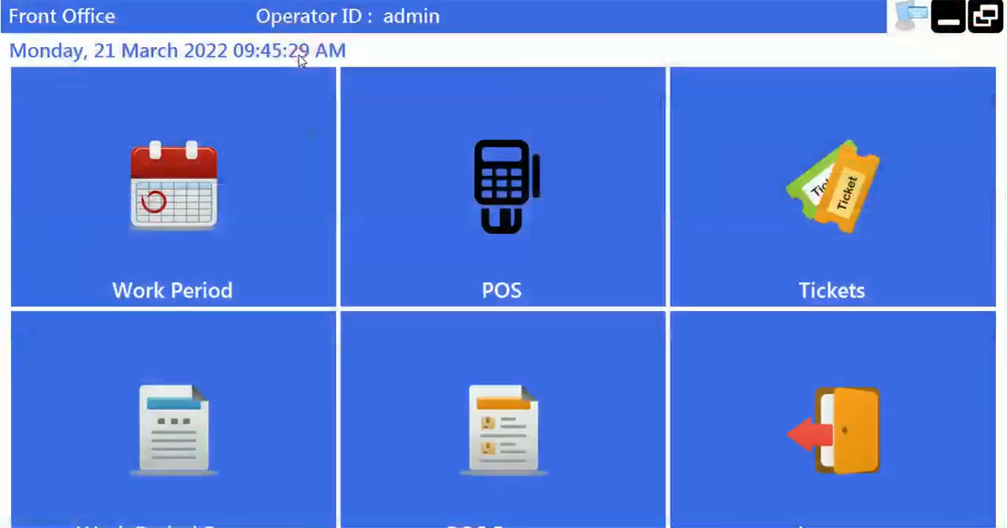
left_click(472, 152)
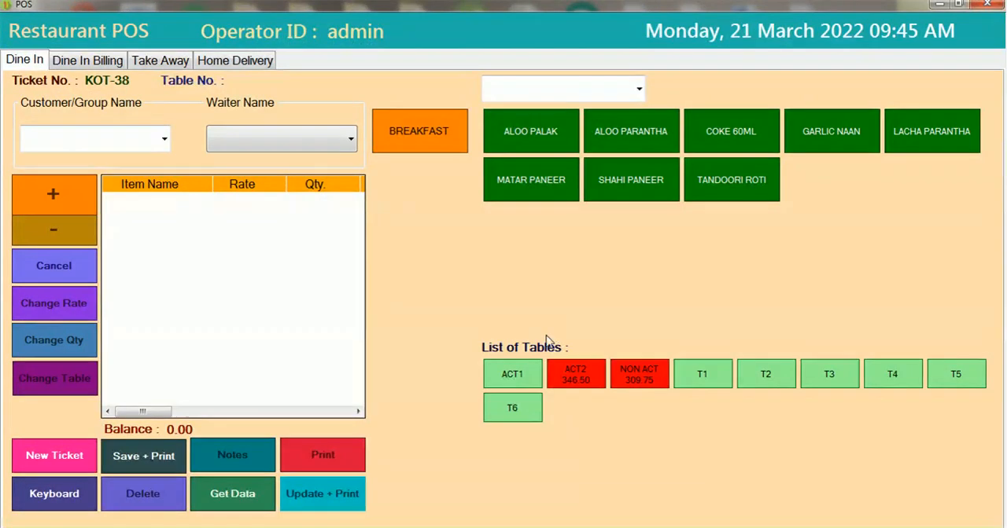
left_click(524, 366)
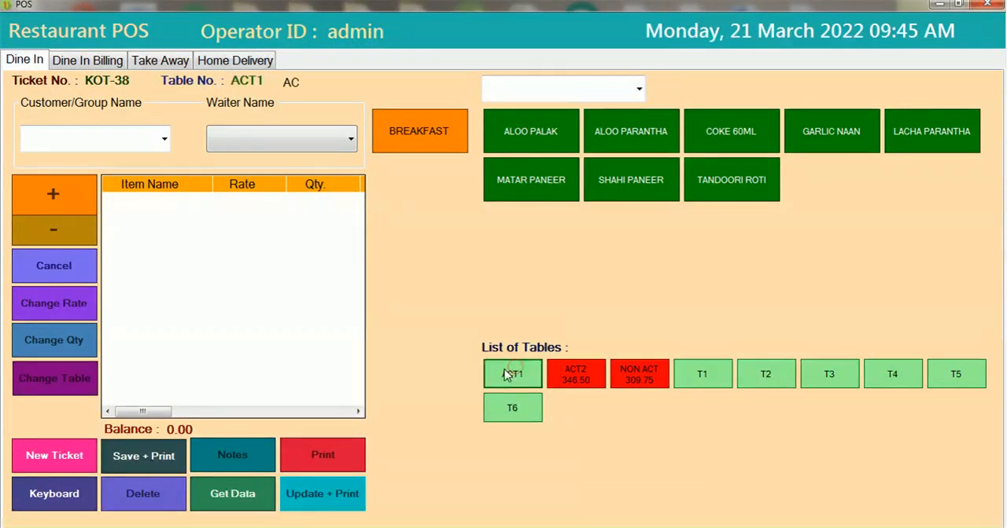
left_click(549, 135)
left_click(631, 132)
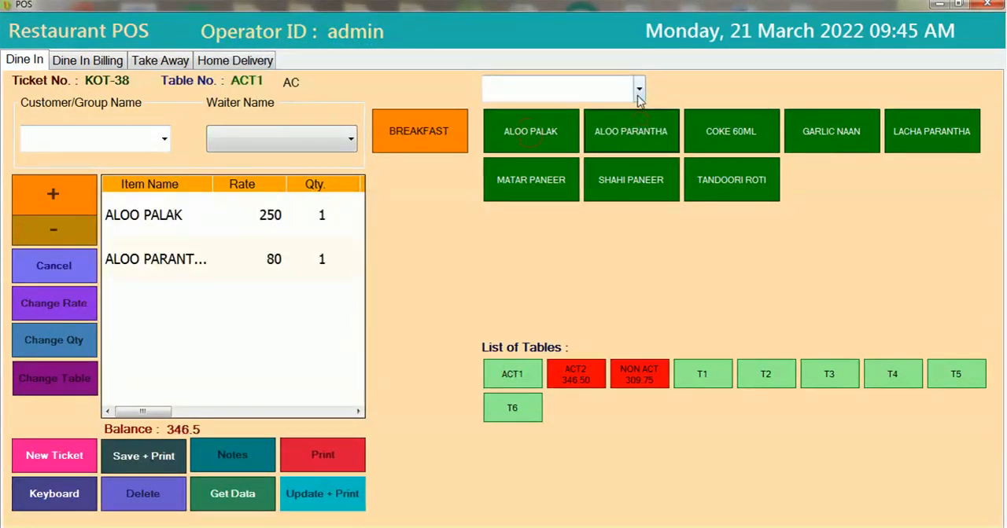
- Add a second ALOO PALAK line to the dine-in ticket
left_click(639, 89)
left_click(555, 135)
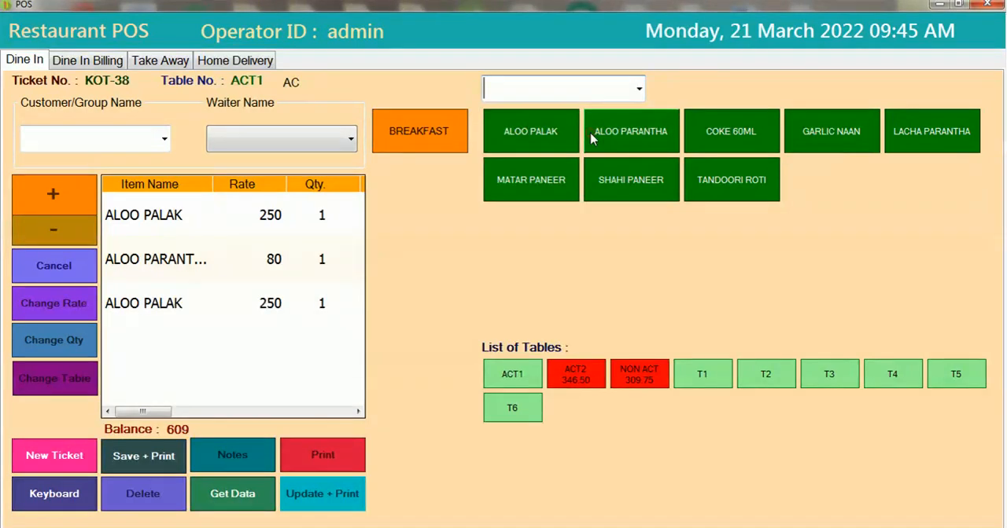
left_click(639, 89)
left_click(639, 88)
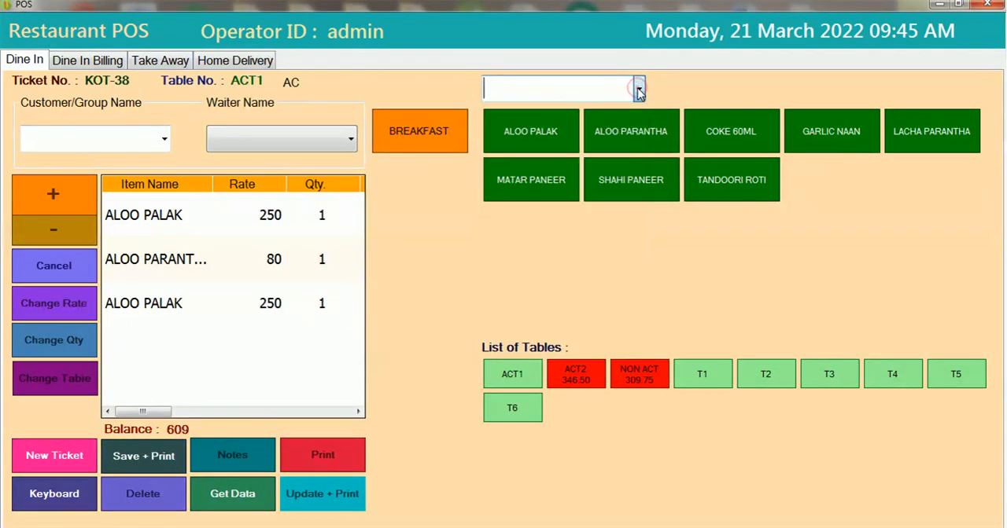
- Raise the quantity of the first ALOO PALAK line and of the ALOO PARANTHA line to 3 each
left_click(177, 216)
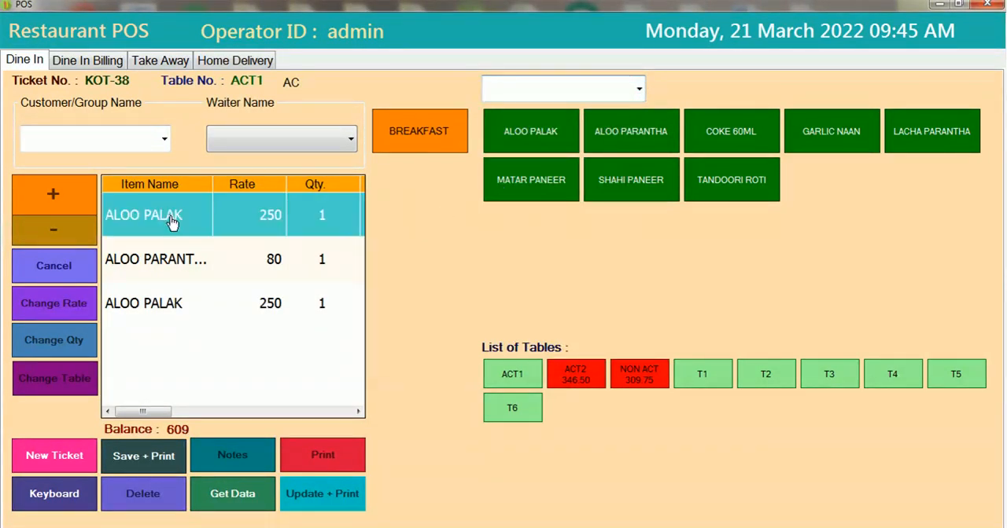
left_click(57, 204)
left_click(57, 205)
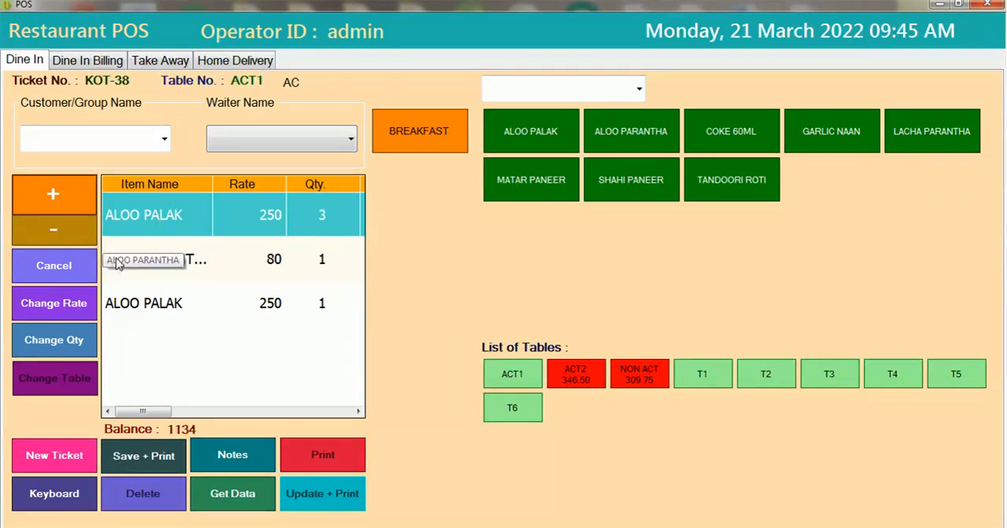
left_click(112, 260)
left_click(83, 194)
left_click(83, 194)
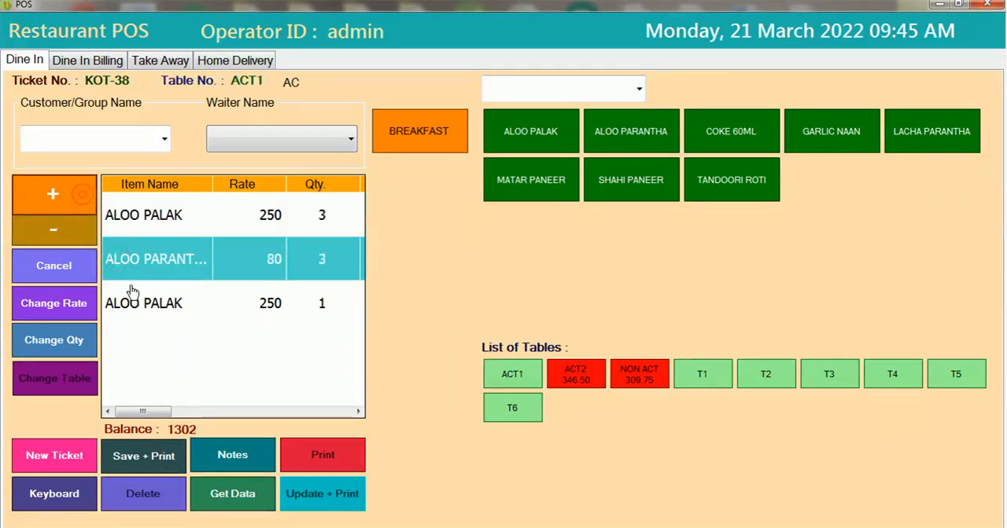
- Remove the duplicate ALOO PALAK line from the dine-in ticket
left_click(132, 303)
left_click(87, 275)
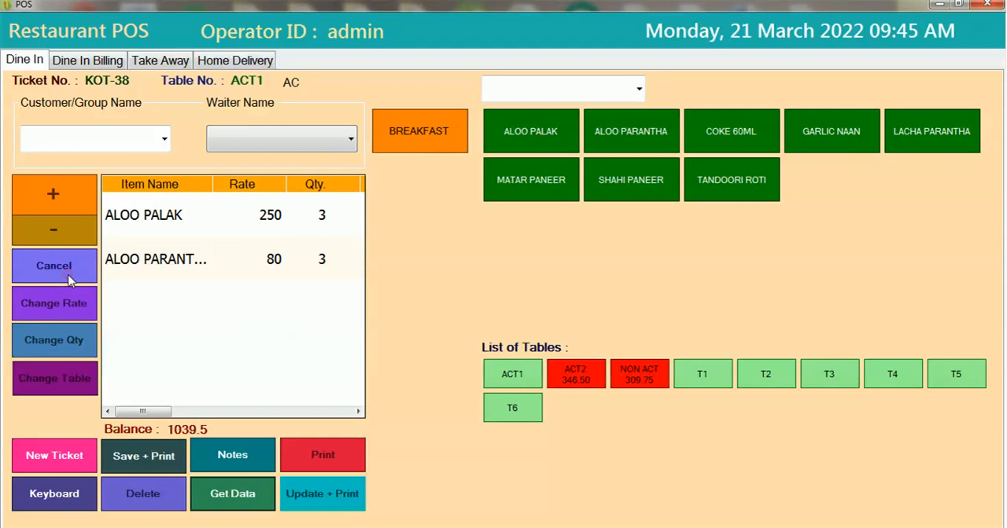
- Add the note MORE SPICY to the ALOO PALAK line of the ticket
left_click(179, 227)
double_click(178, 226)
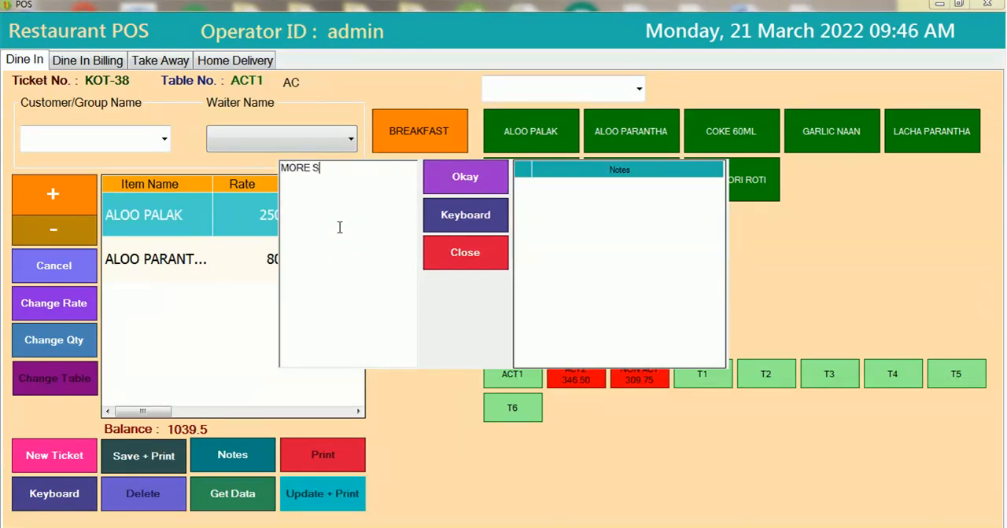
left_click(484, 173)
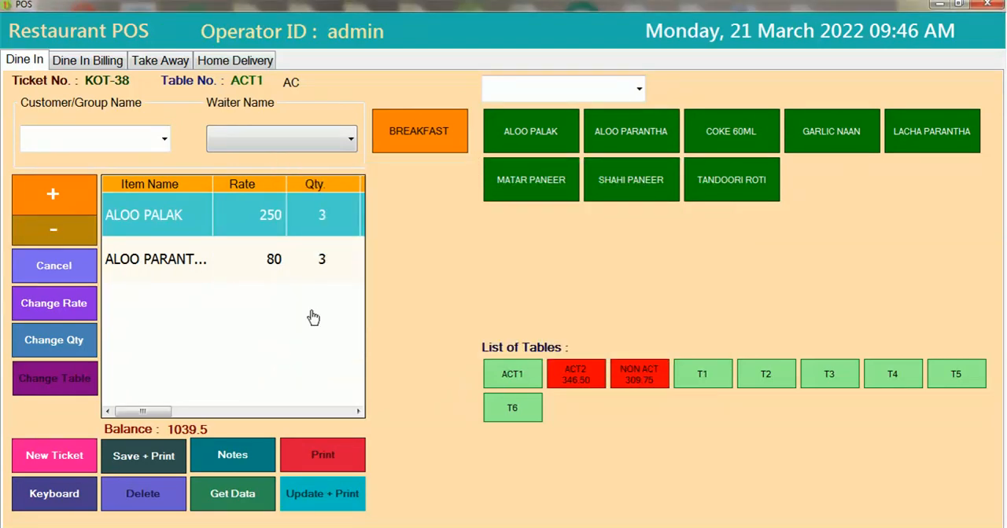
- Save and print the ACT1 dine-in ticket as an XPS document named KOT on the Desktop
left_click(172, 458)
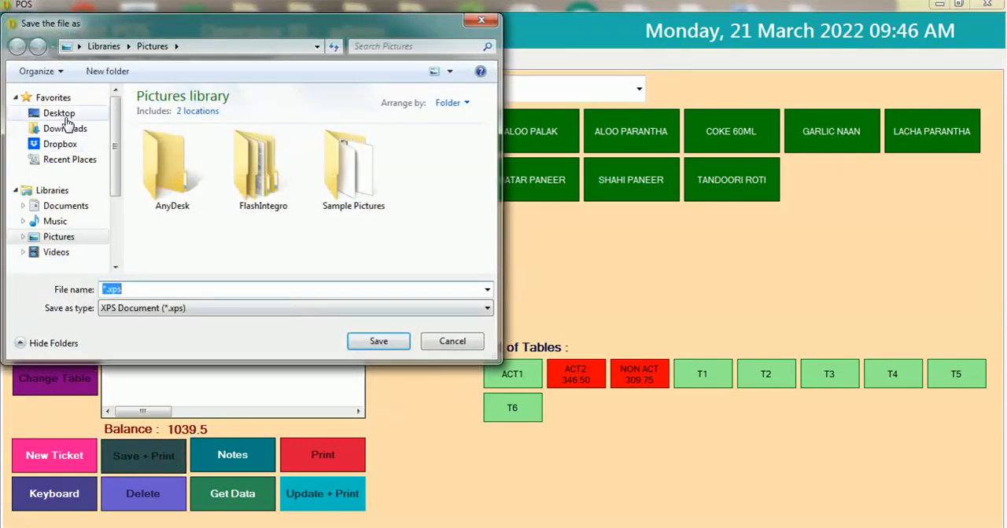
left_click(63, 115)
left_click(135, 290)
type("KOT")
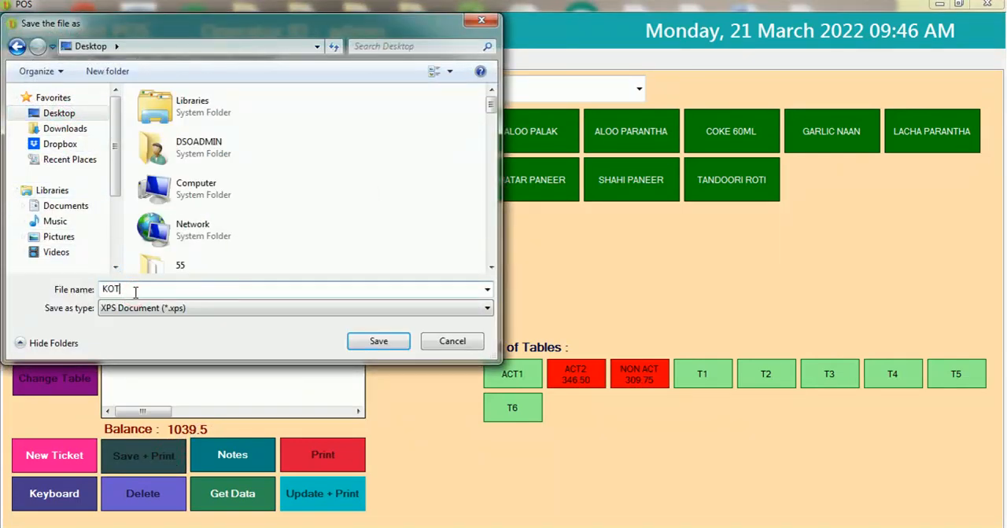
key("Return")
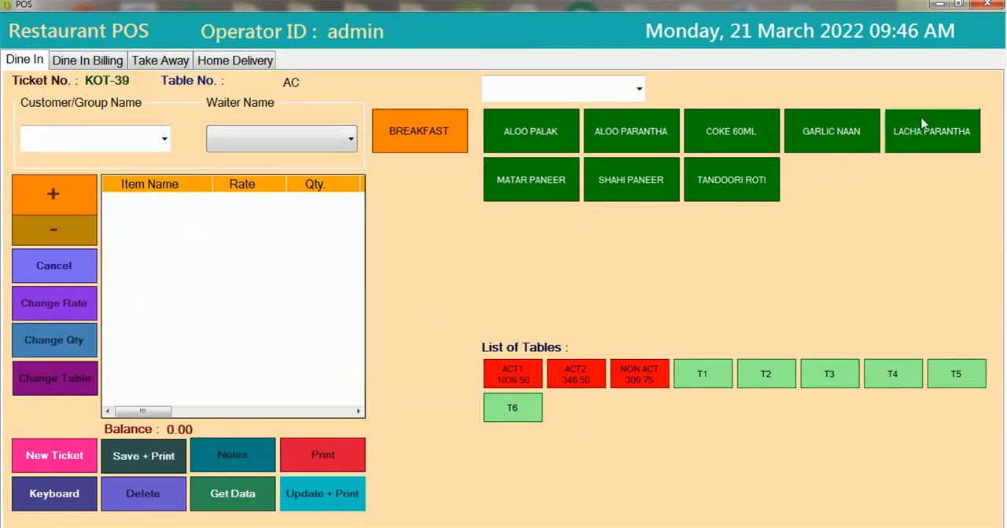
- Open the KOT document from the Desktop to review the printed kitchen ticket, and return to the Restaurant POS
left_click(940, 6)
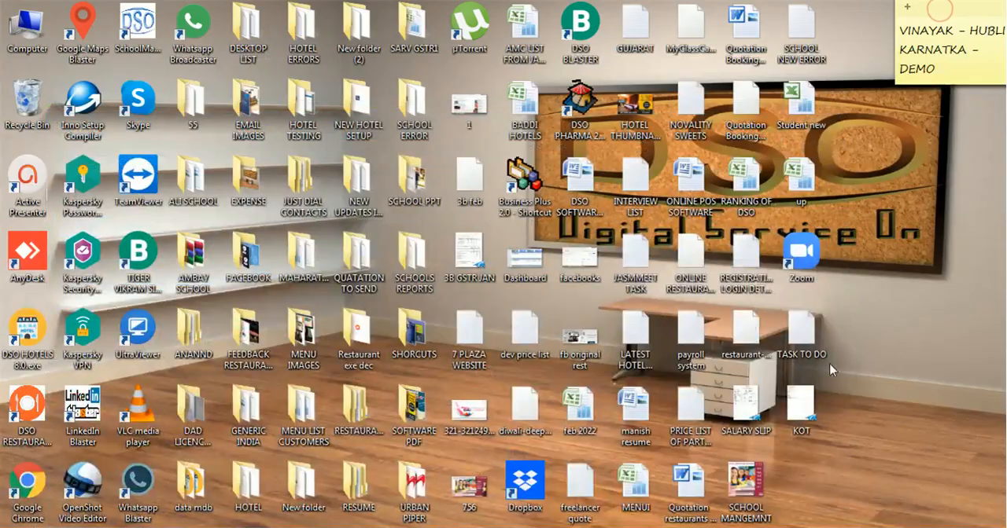
double_click(797, 413)
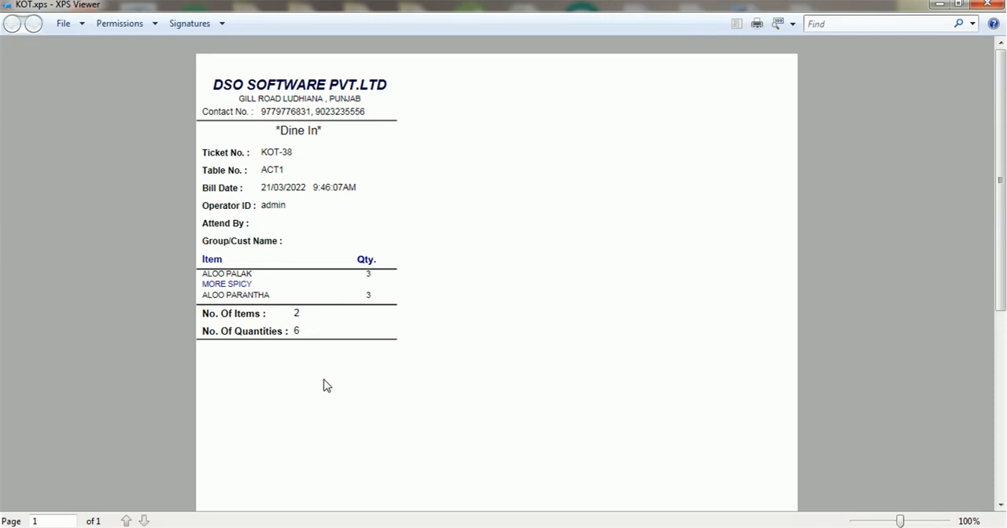
left_click(987, 6)
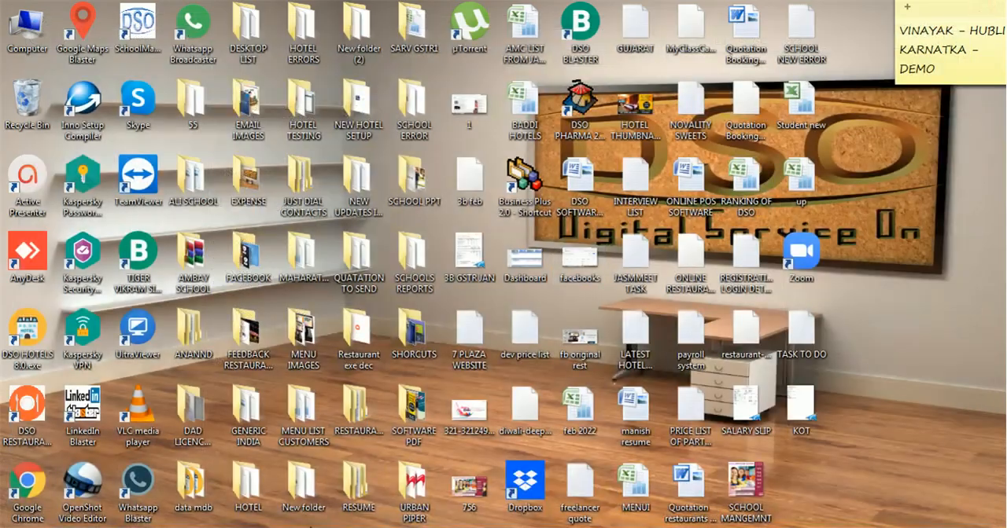
left_click(311, 527)
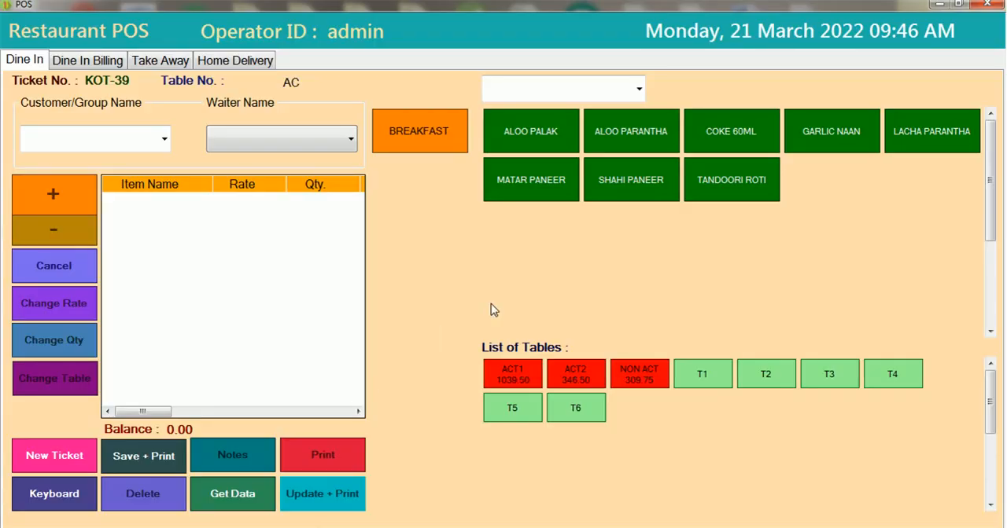
- Bill table ACT1 under Dine In Billing with Credit To Room as payment mode, charged to the guest in room 111
left_click(93, 63)
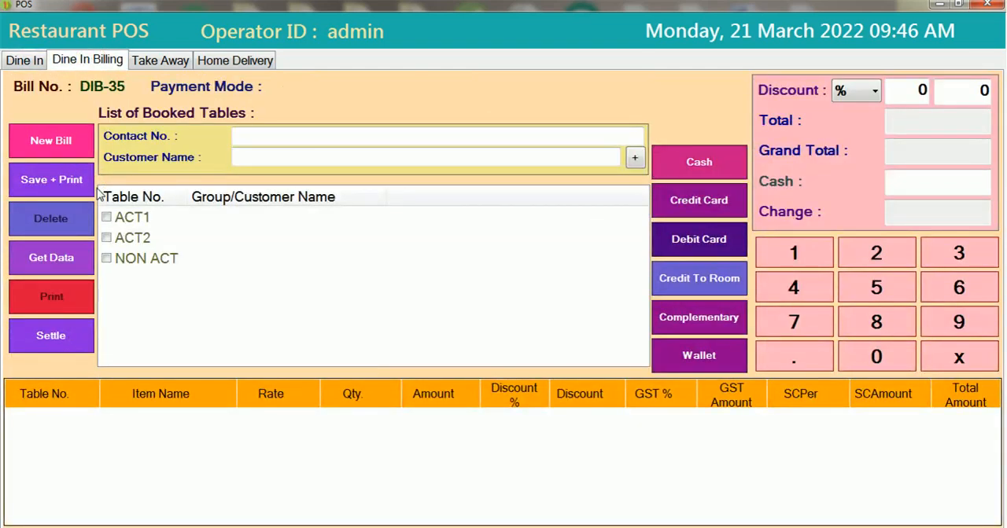
left_click(107, 217)
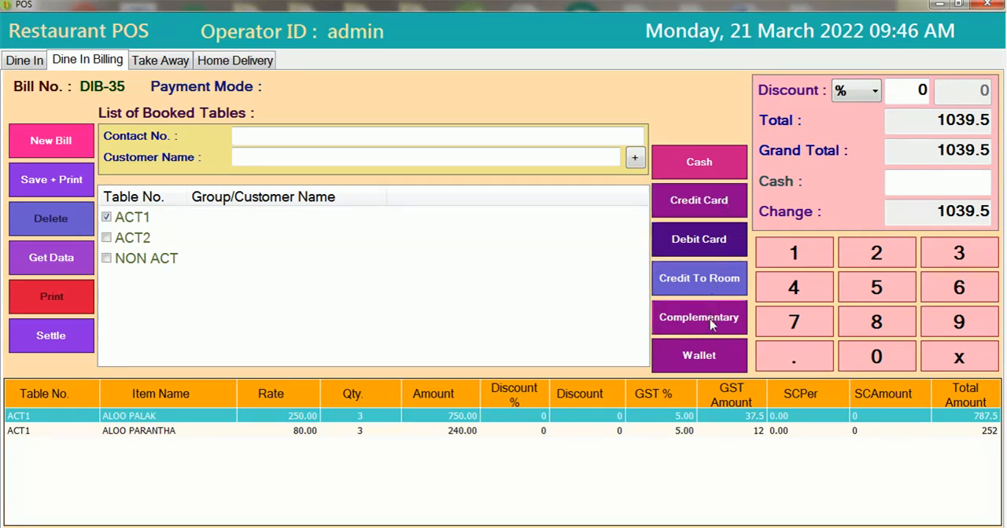
left_click(710, 360)
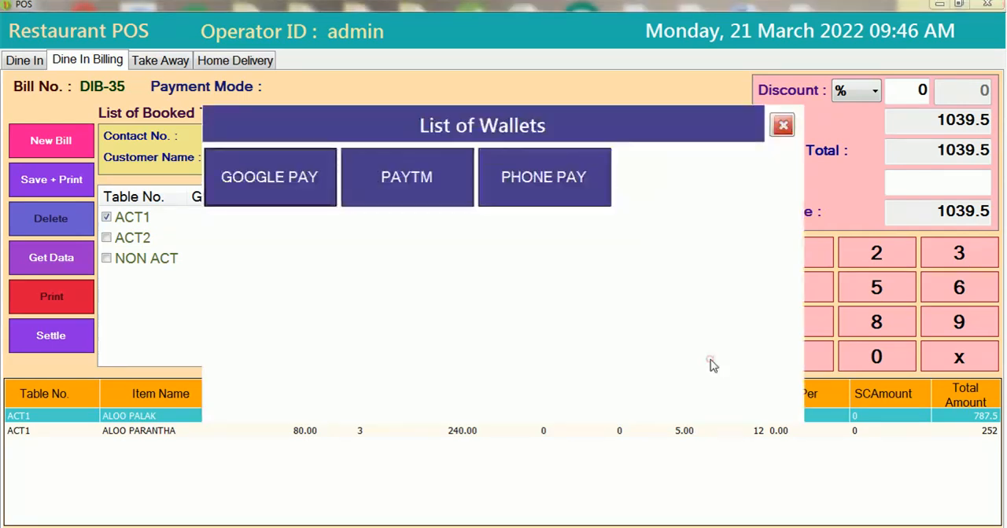
left_click(782, 125)
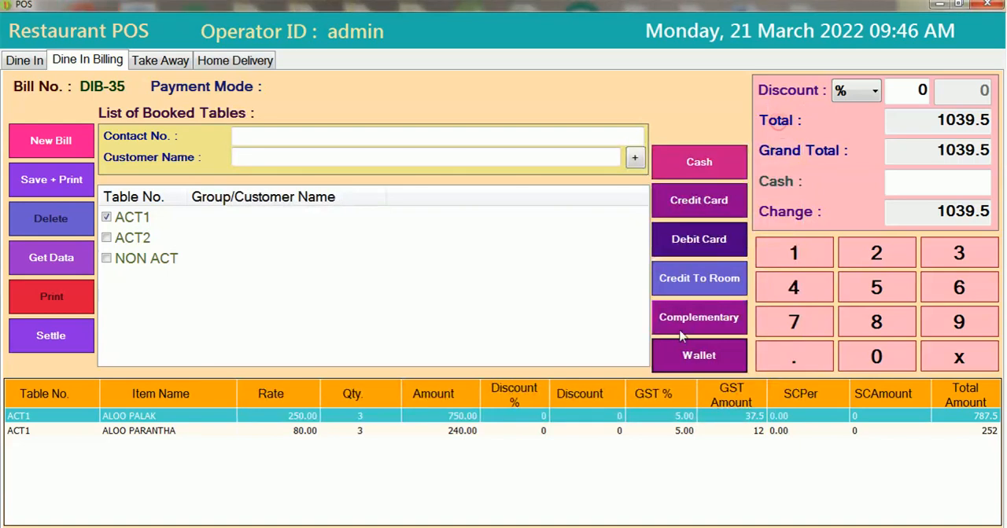
left_click(693, 291)
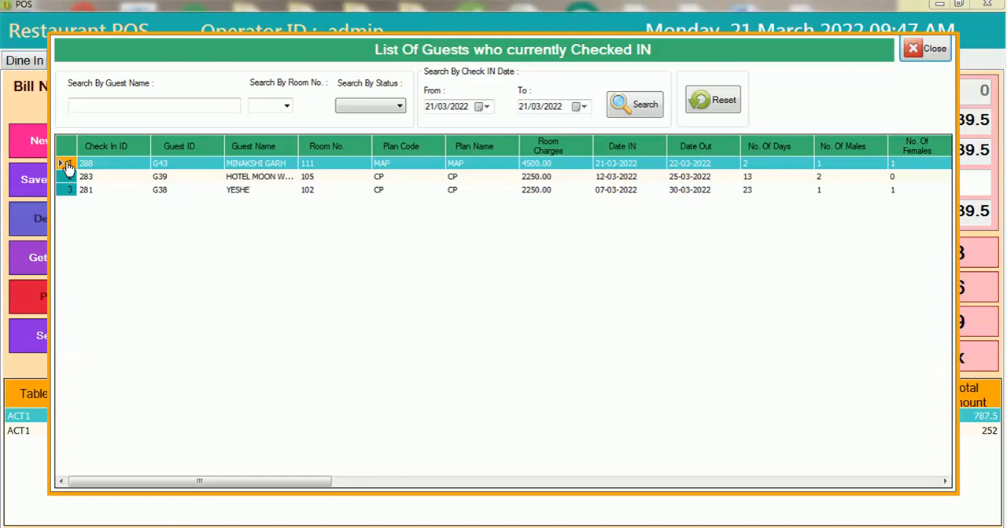
double_click(67, 166)
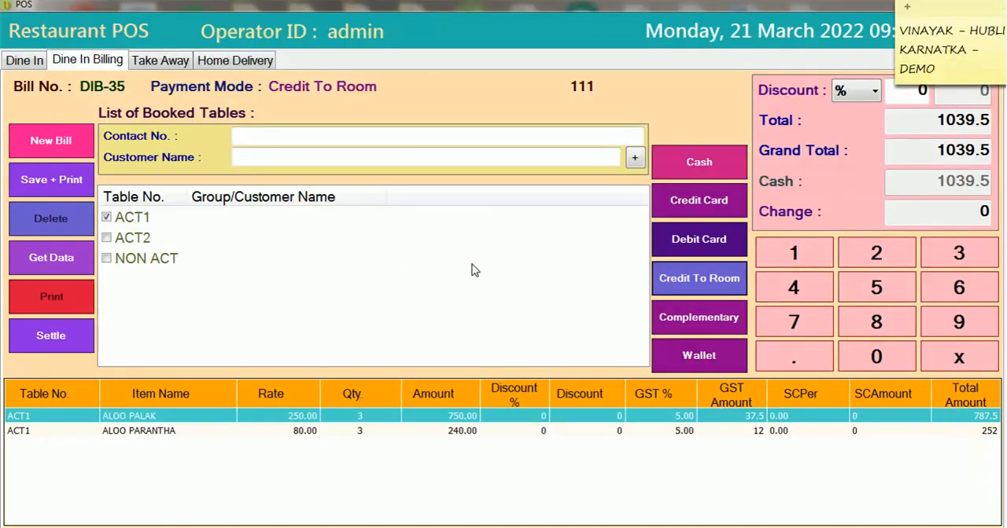
- Save and print the dine-in bill as an XPS document named 25 on the Desktop
left_click(51, 181)
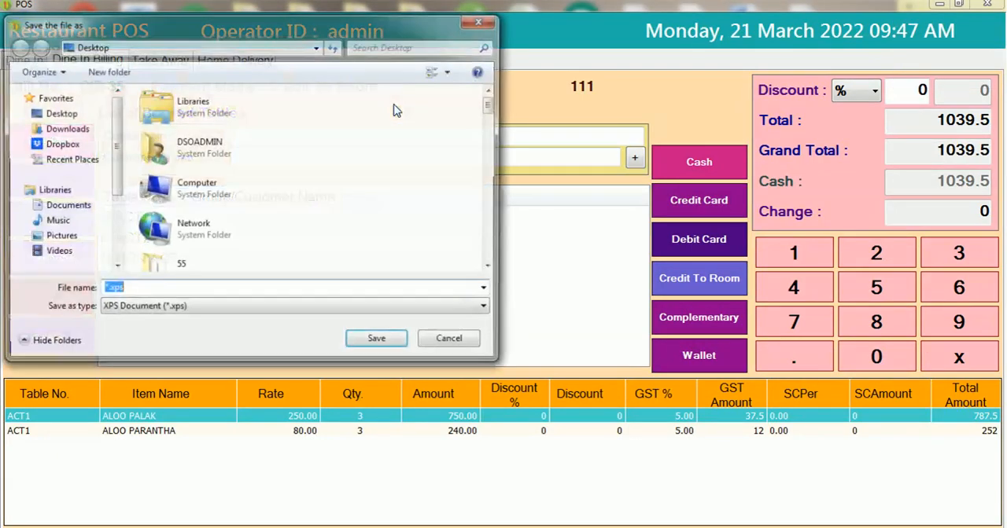
type("25")
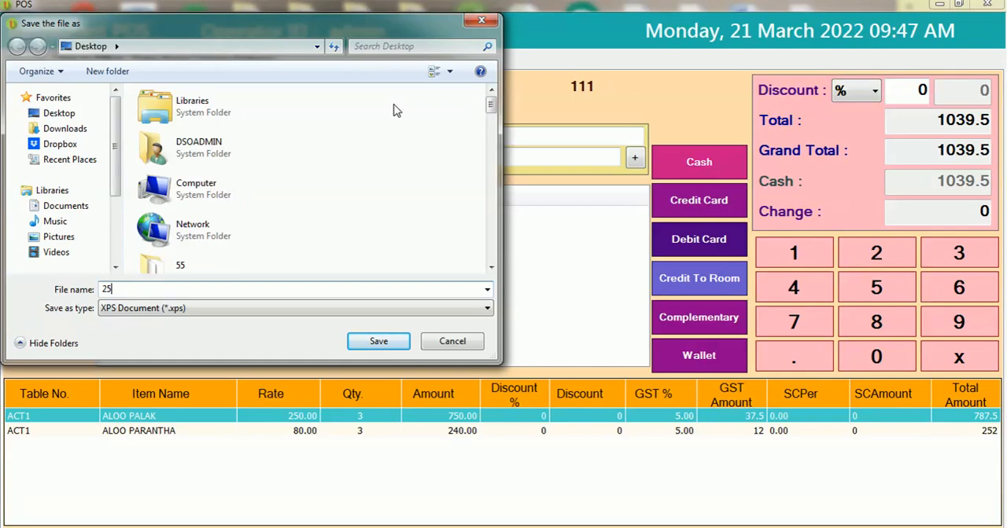
key("Return")
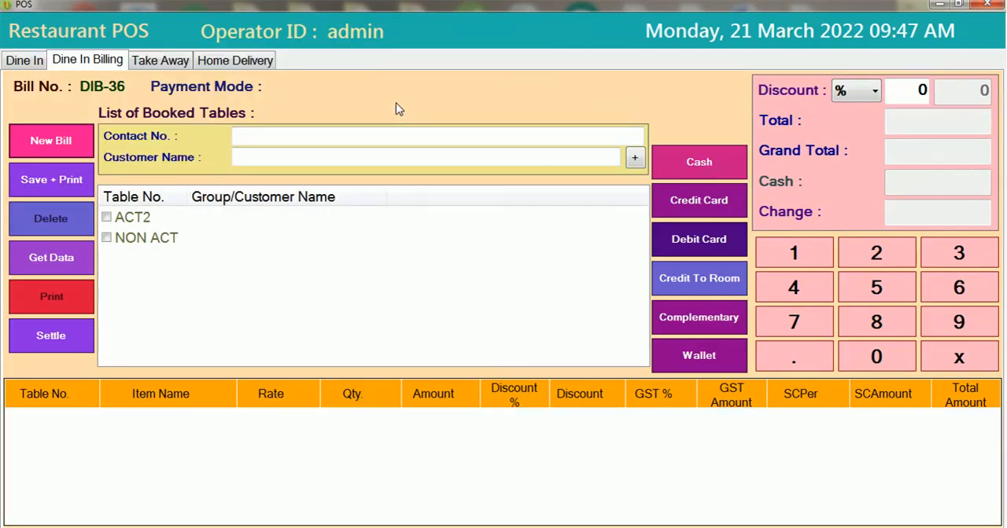
- Open document 25 from the Desktop to review the dine-in tax invoice down to its total, and return to the POS
left_click(936, 6)
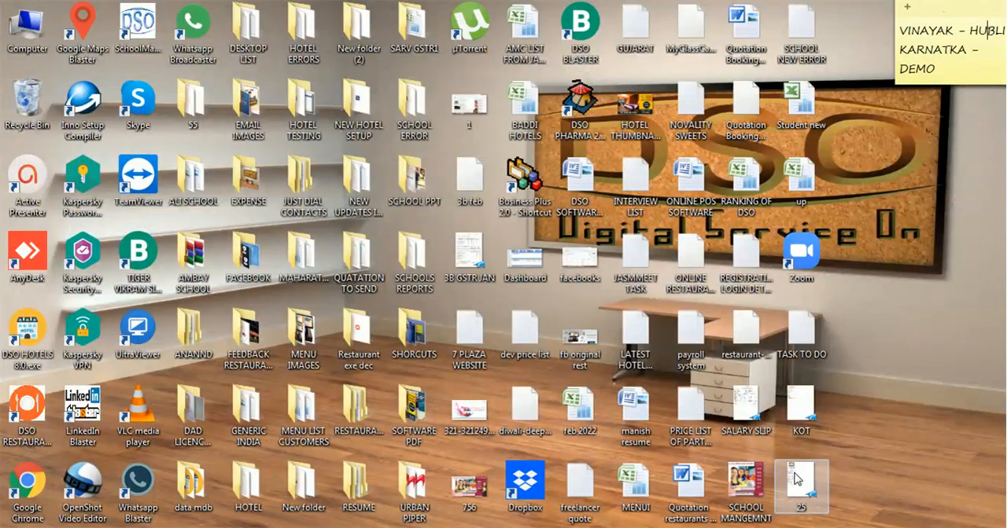
double_click(796, 480)
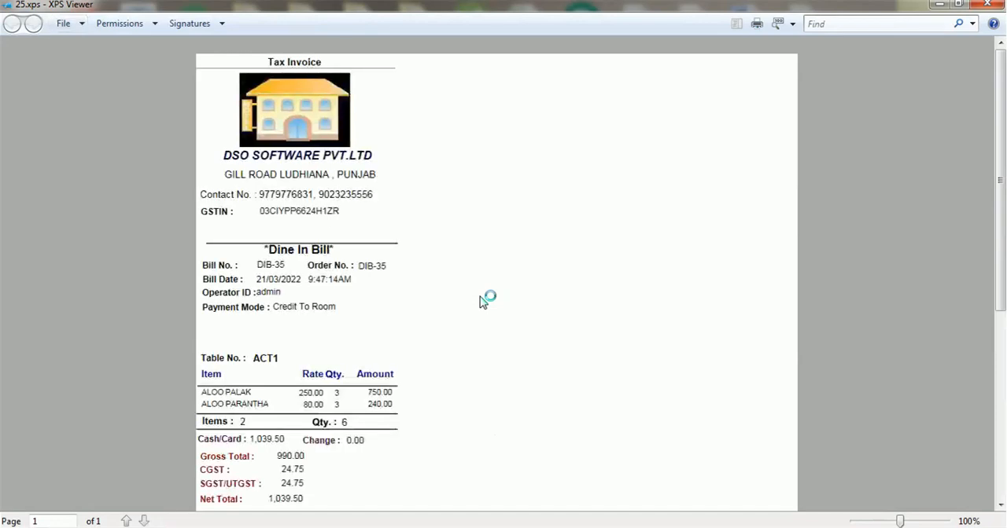
scroll(480, 301, "down", 3)
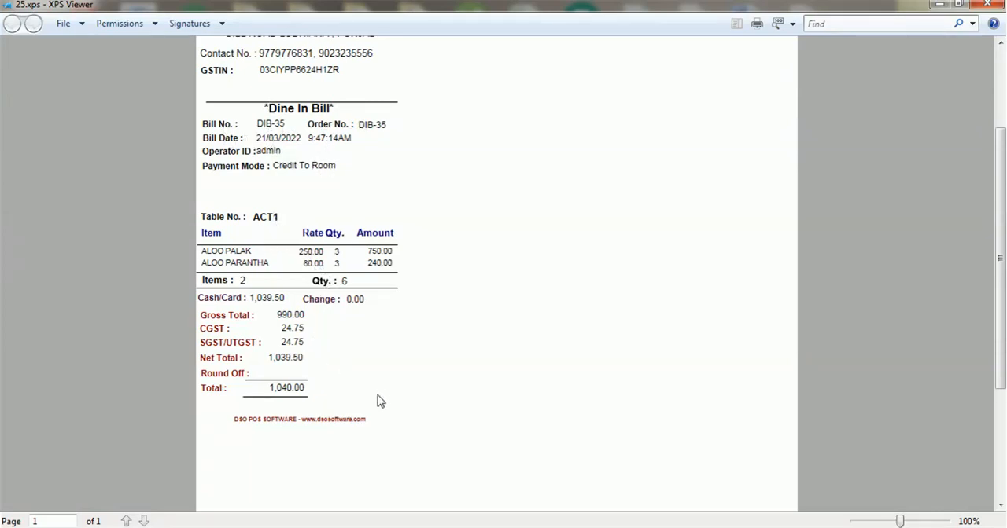
left_click(987, 6)
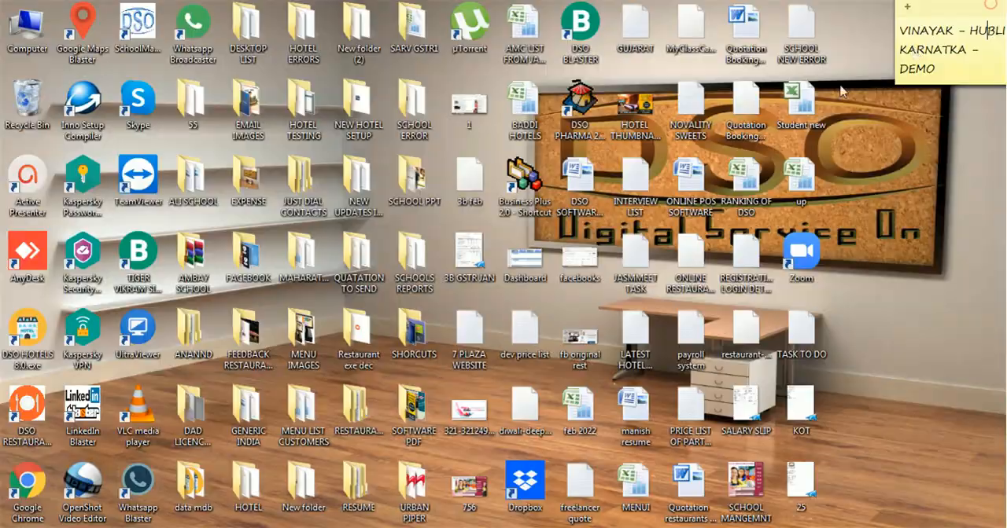
left_click(311, 473)
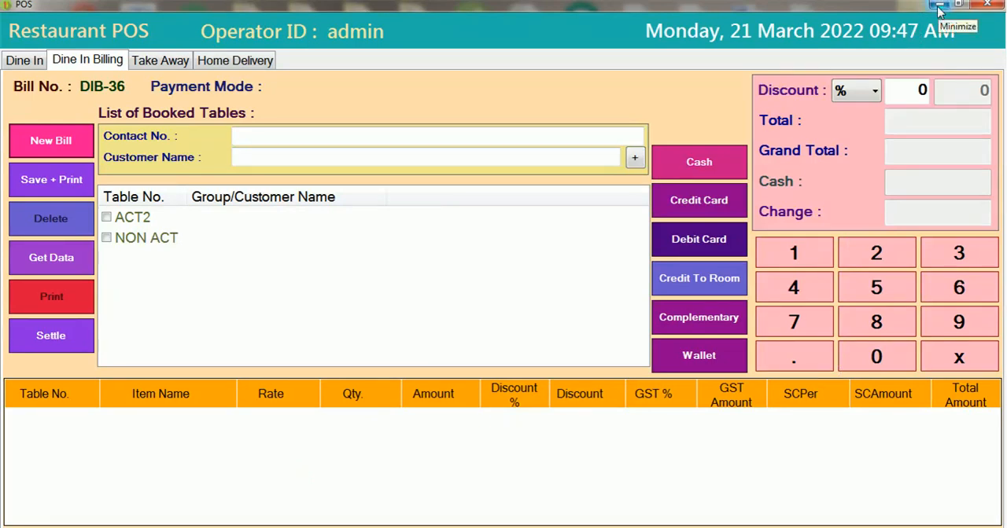
- View the Take Away and Home Delivery screens, leave the POS, and look over the Restaurant POS Report options
left_click(160, 63)
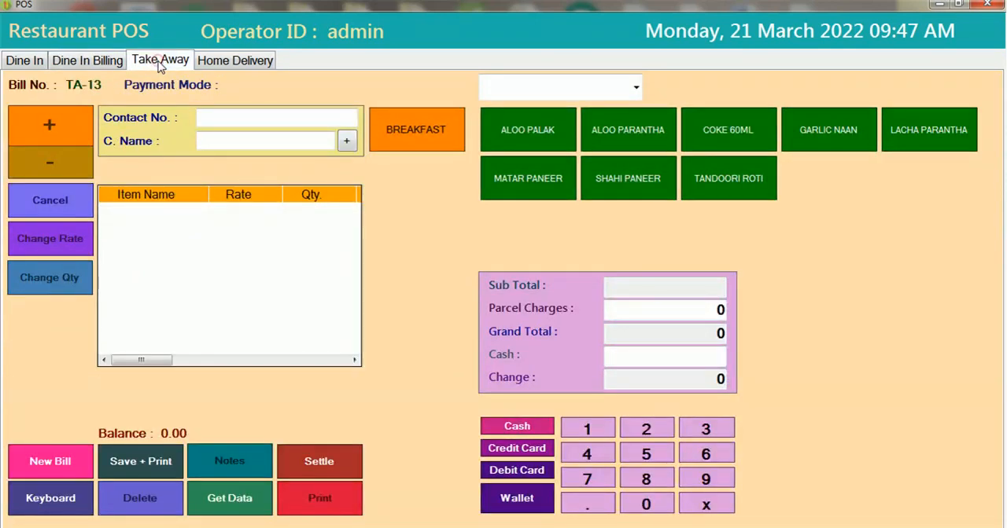
left_click(226, 61)
left_click(988, 6)
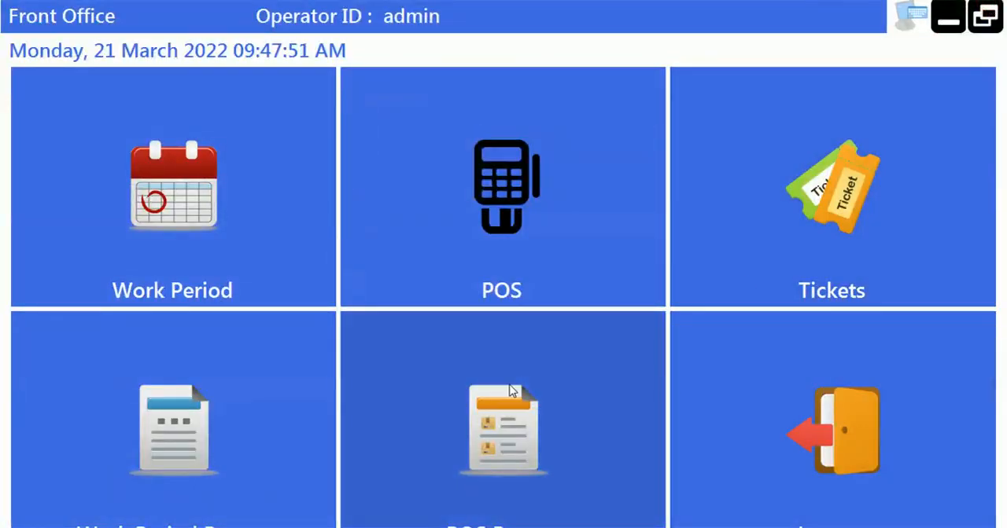
left_click(512, 391)
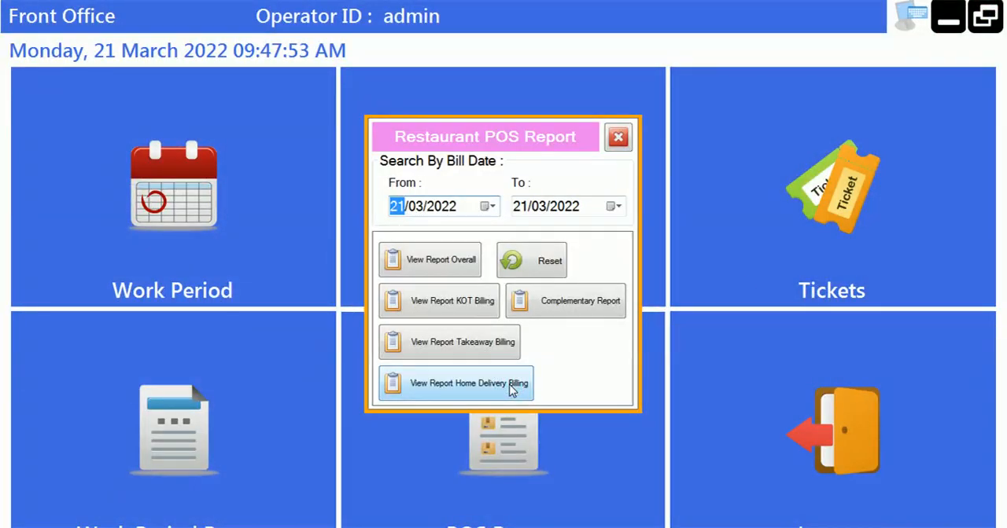
left_click(617, 139)
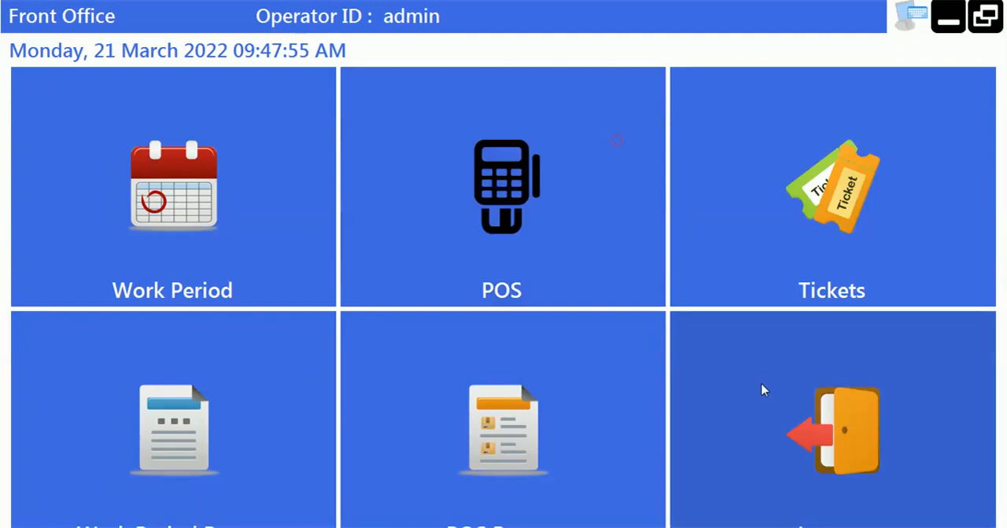
- Log out of the front office and log back in with the administrator's user ID and password
left_click(763, 390)
left_click(437, 311)
left_click(492, 211)
type("ADMIN")
key("Tab")
type("admin")
key("Return")
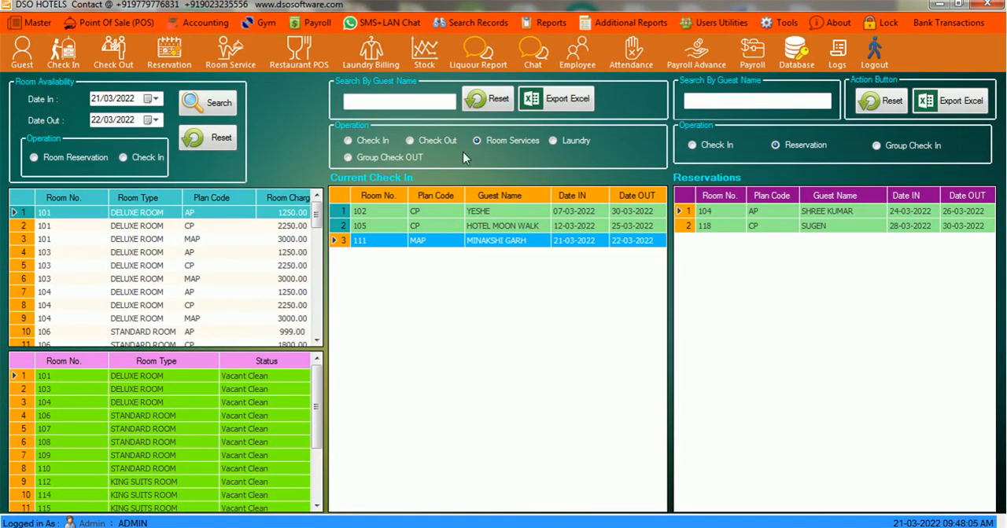
- Switch the current check-in list to the Check Out operation and open the check-out form for room 111
left_click(410, 141)
left_click(381, 141)
left_click(422, 140)
double_click(341, 244)
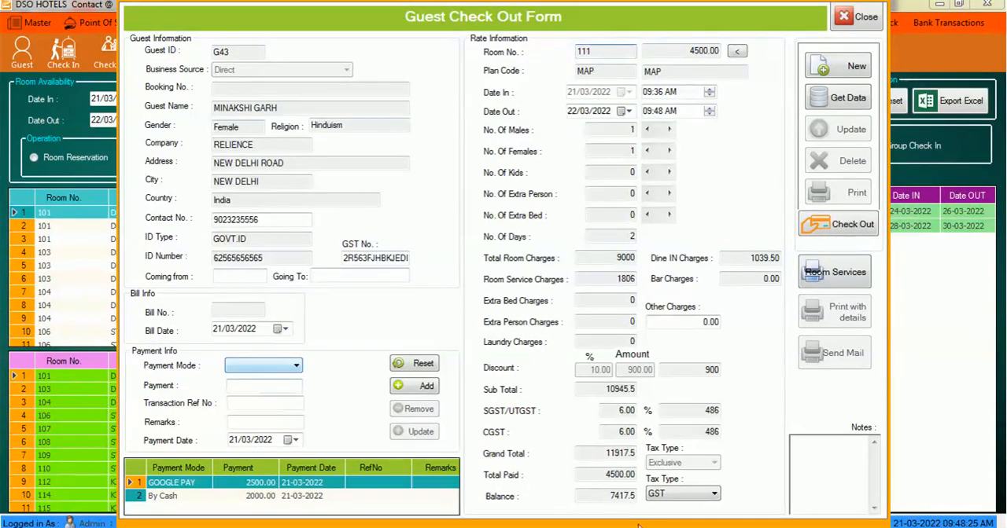
- Add a By Credit Card payment of 5000 to the room 111 check-out
left_click(609, 495)
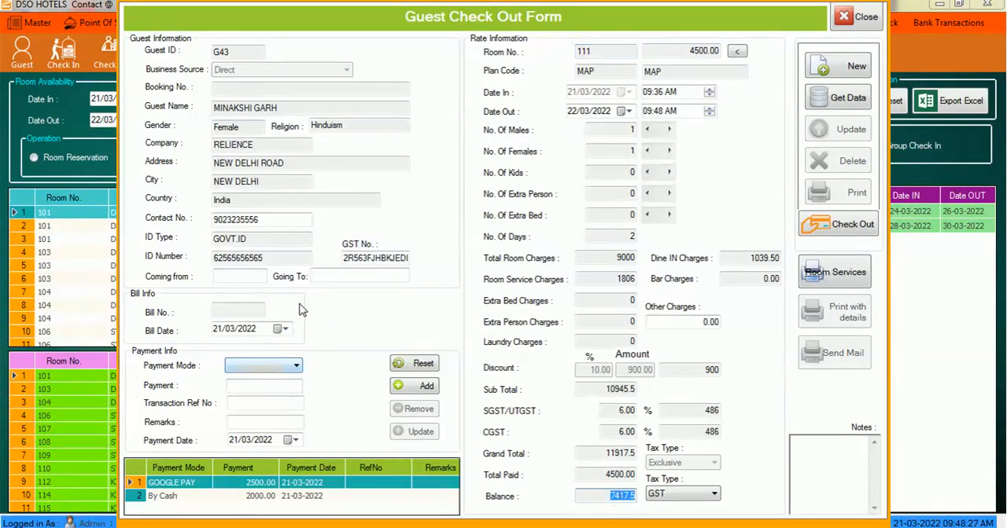
left_click(256, 366)
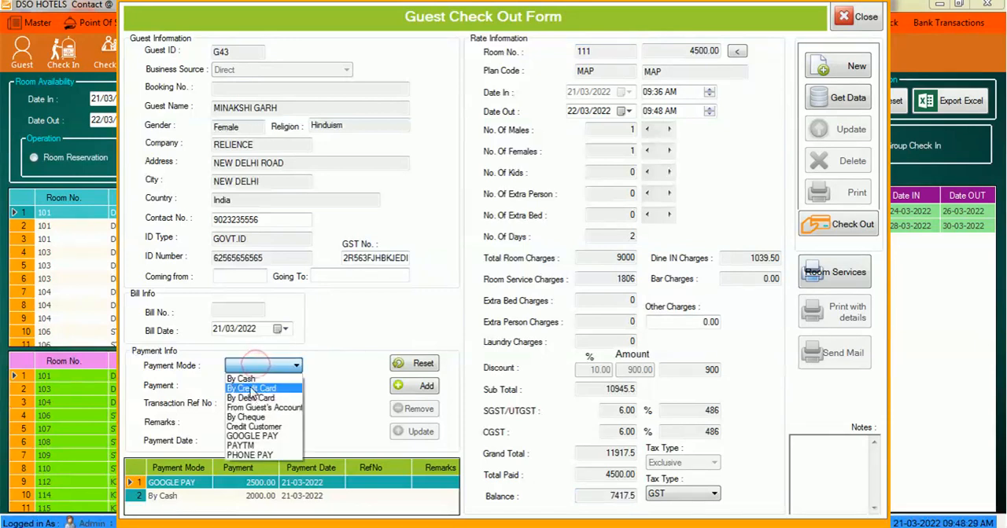
left_click(252, 389)
left_click(261, 386)
type("5000")
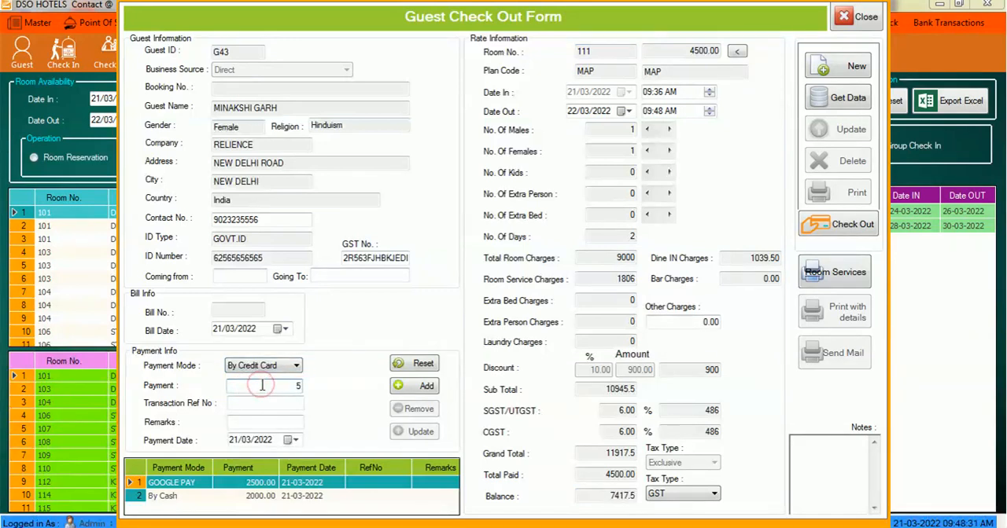
left_click(417, 387)
- Add a PHONE PAY payment of 2417.5 to clear the remaining balance of room 111
left_click(295, 368)
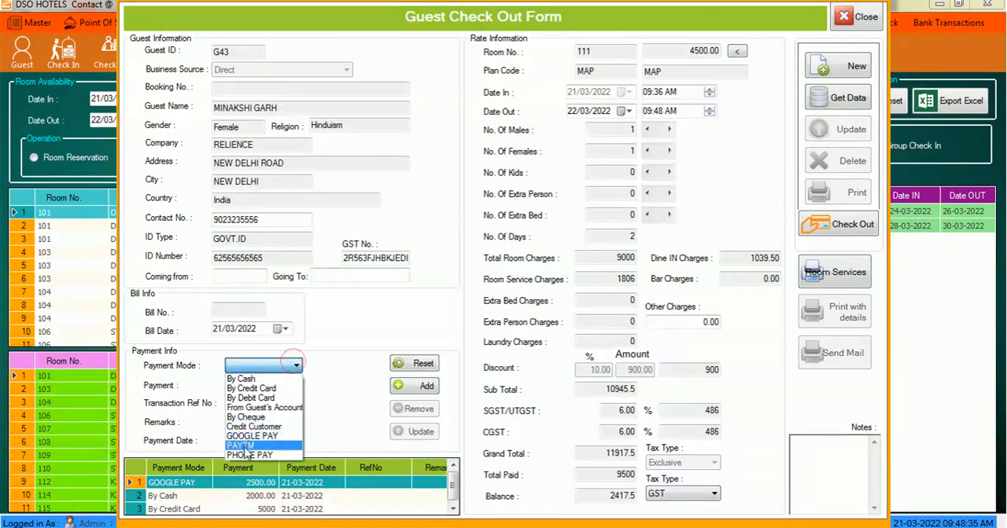
left_click(242, 452)
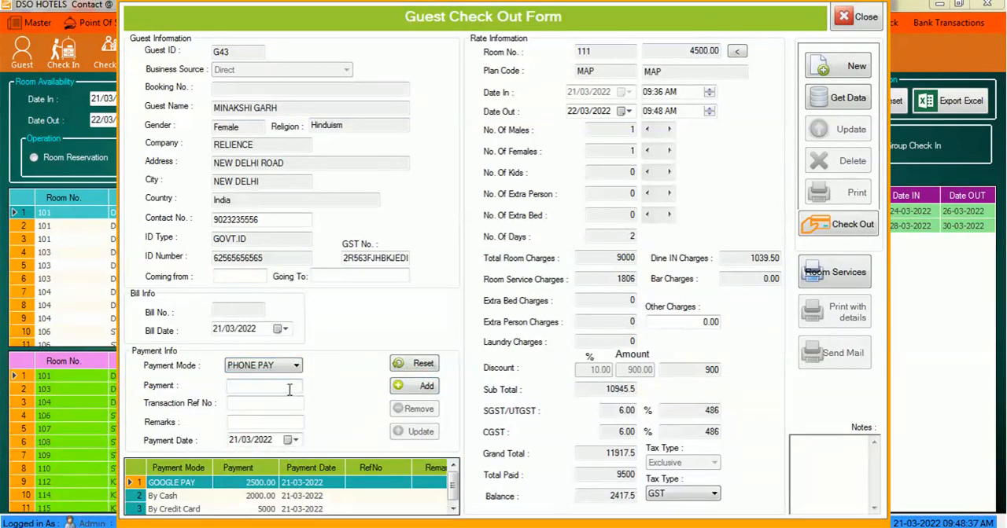
type("2417.5")
left_click(419, 389)
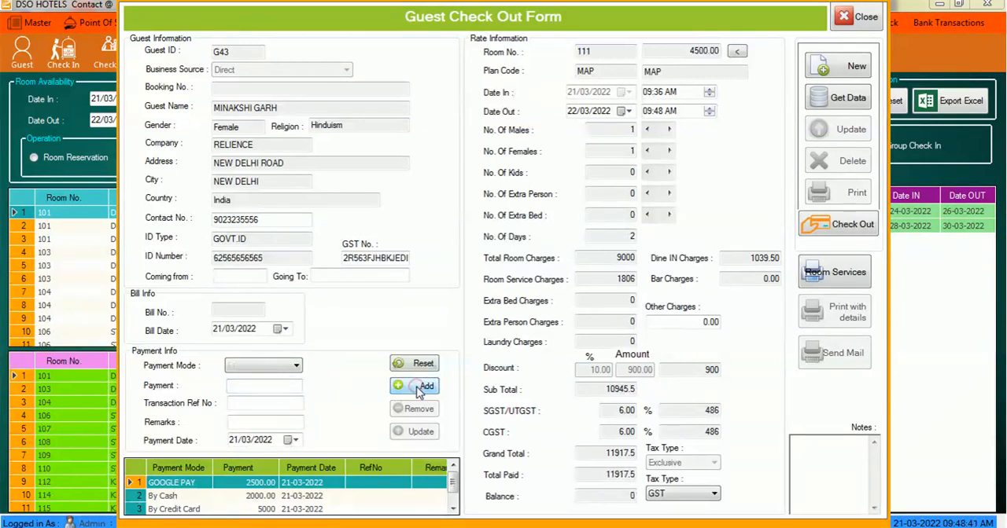
- Verify the balance on the form and check the guest out of room 111
double_click(609, 493)
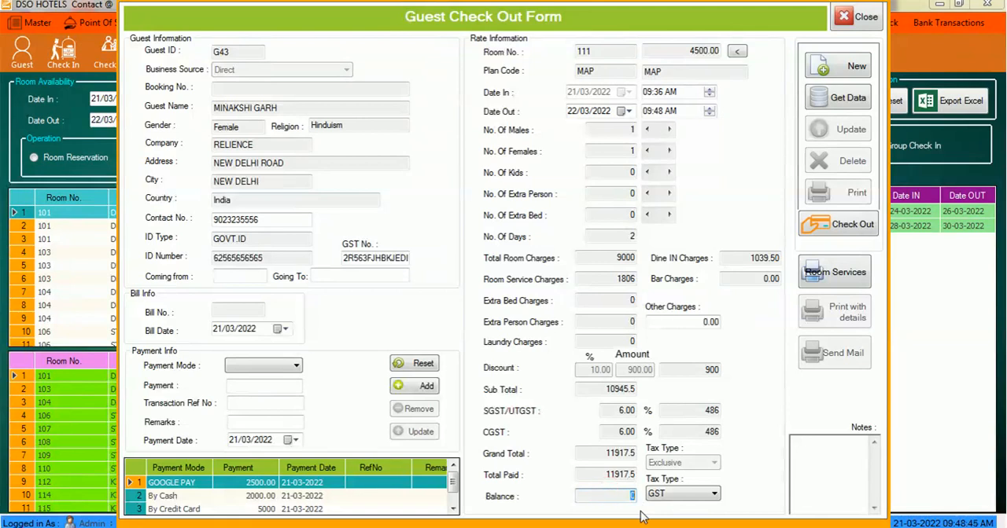
left_click(834, 240)
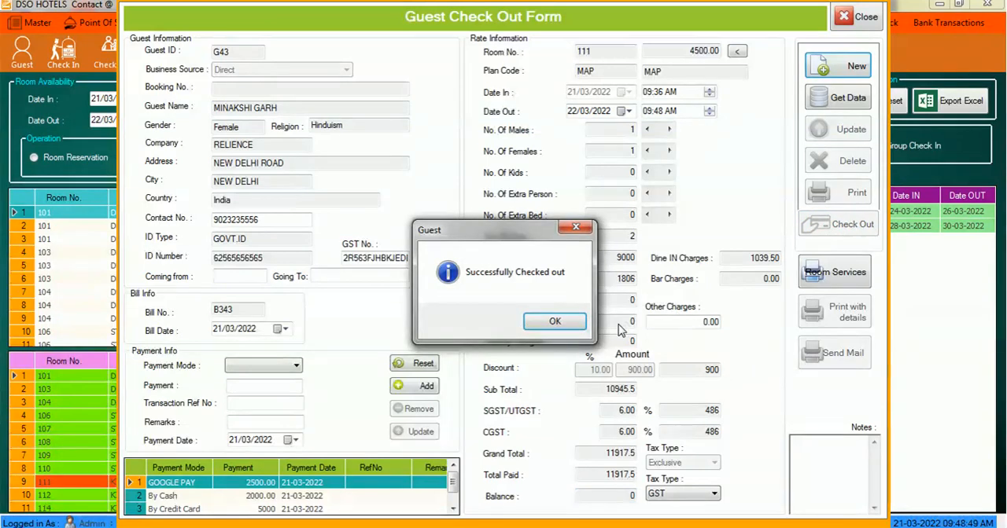
- Generate the tax invoice for the room 111 check-out with room service info included, review it to the signature lines and close it
left_click(576, 322)
left_click(836, 193)
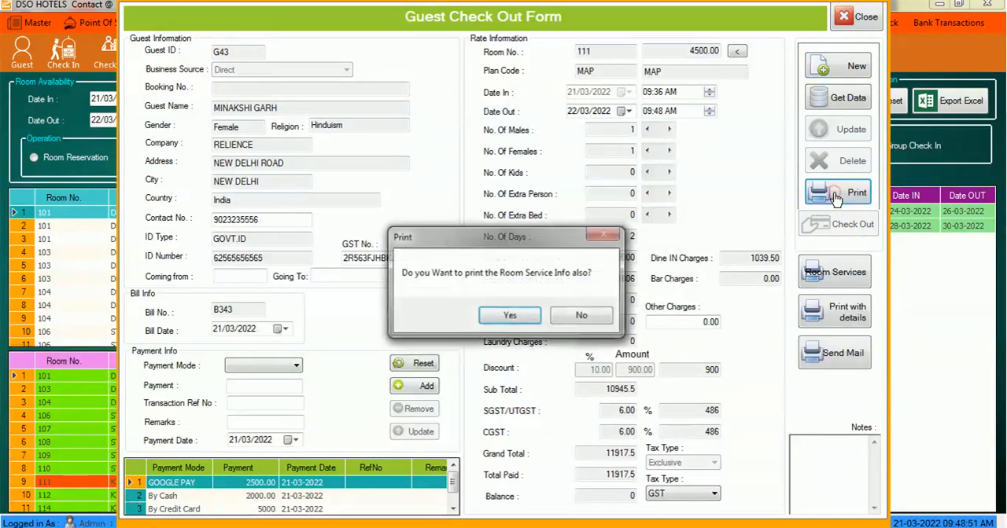
left_click(525, 319)
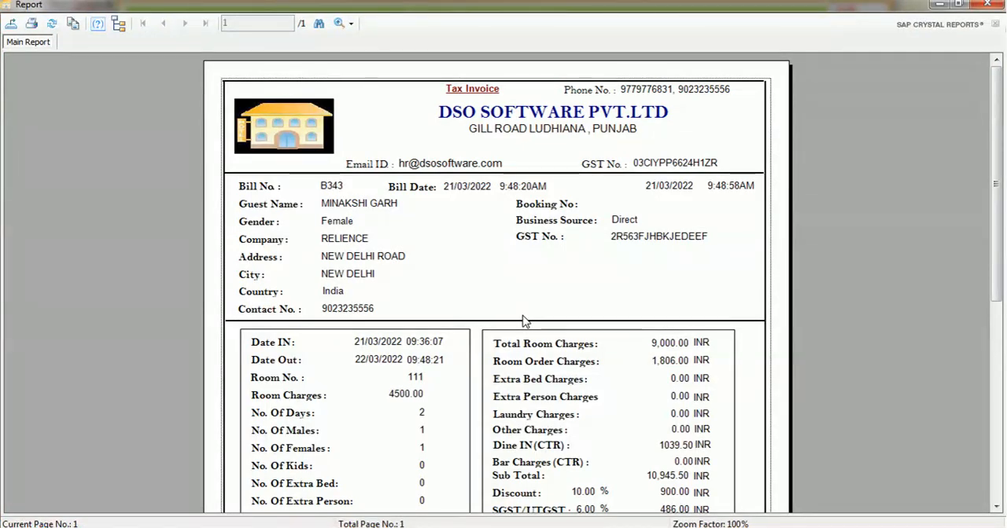
scroll(525, 320, "down", 3)
scroll(526, 321, "down", 3)
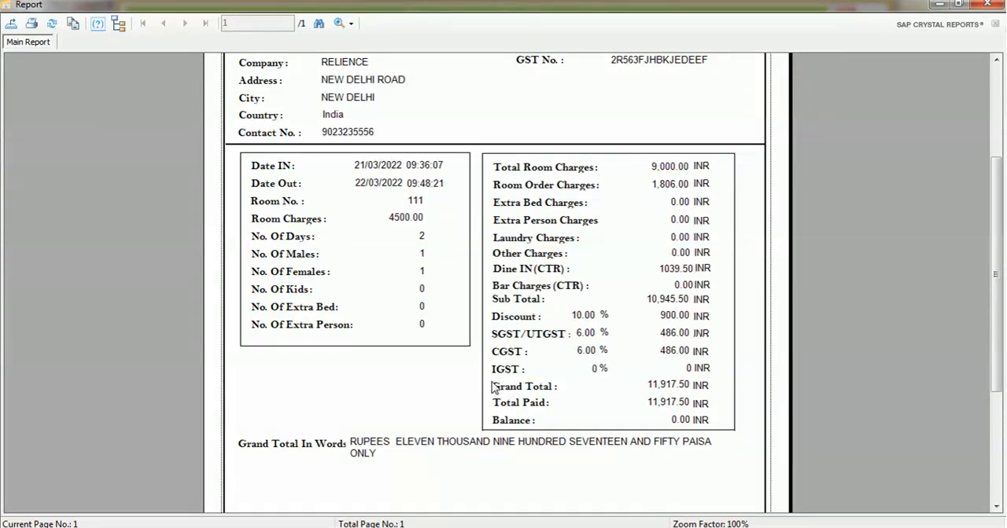
scroll(492, 387, "down", 3)
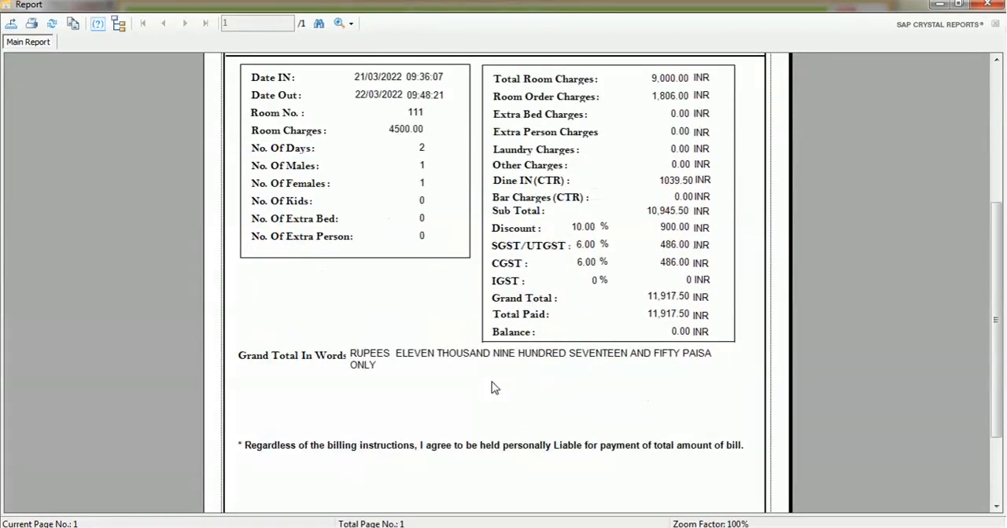
scroll(492, 387, "down", 4)
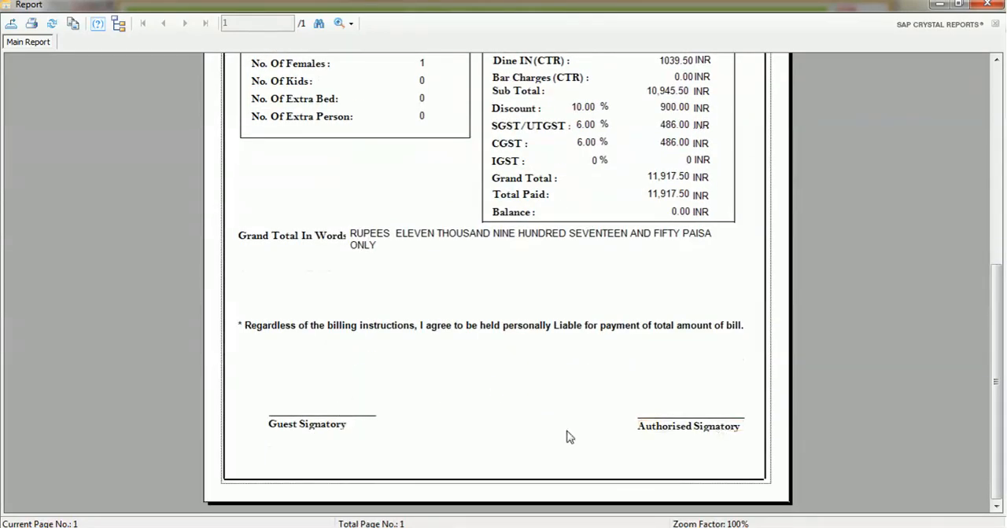
scroll(497, 427, "up", 12)
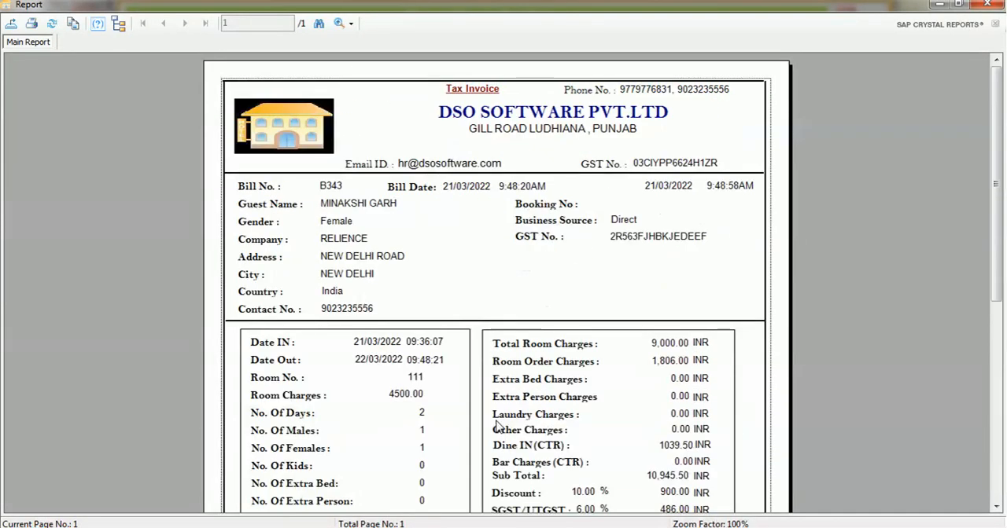
left_click(987, 5)
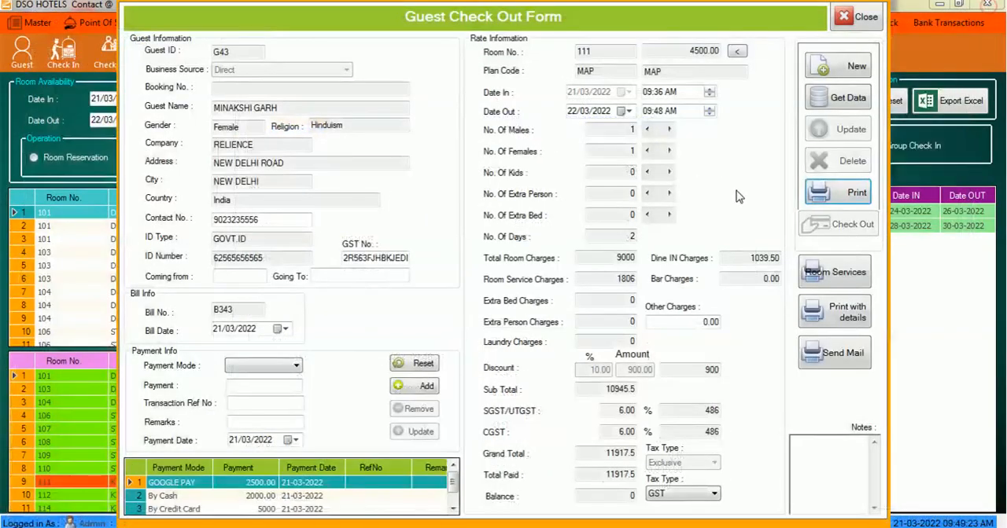
- Generate the room 111 tax invoice without the room service info, review its charges and totals, and close the report
left_click(836, 193)
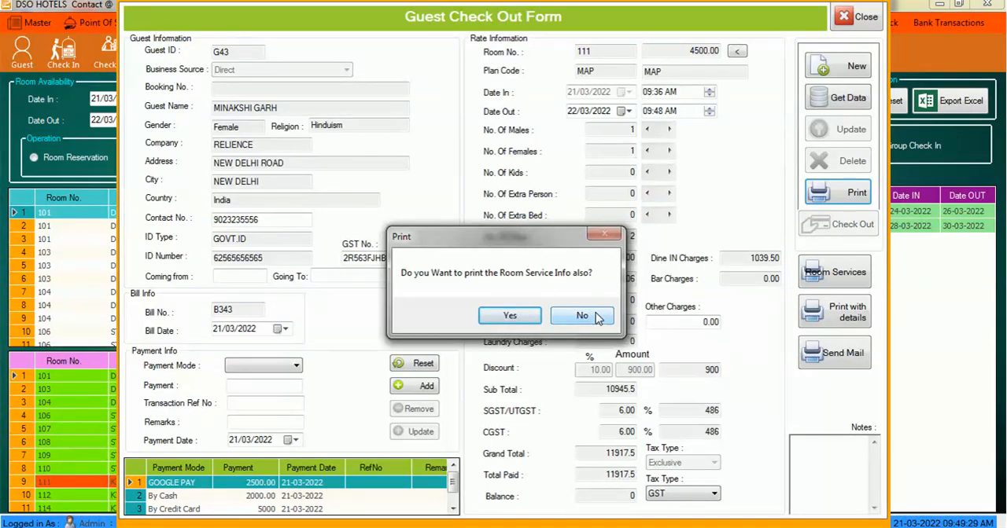
left_click(596, 317)
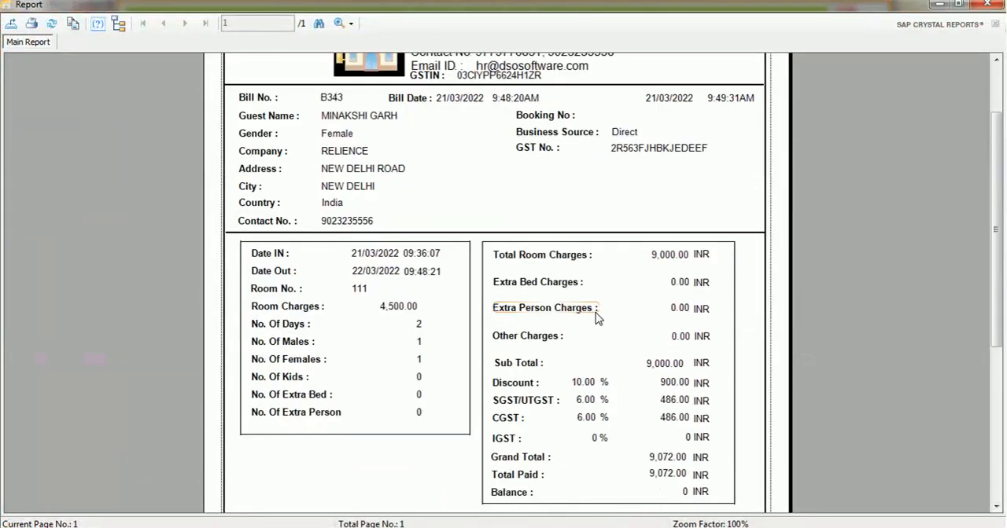
scroll(595, 317, "up", 1)
scroll(596, 318, "down", 1)
scroll(595, 317, "down", 2)
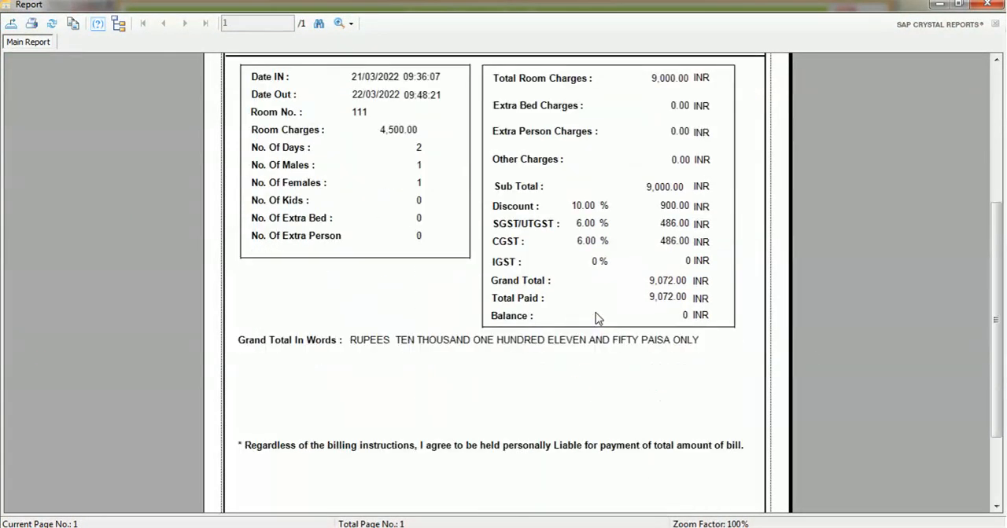
scroll(595, 317, "down", 2)
scroll(598, 317, "up", 1)
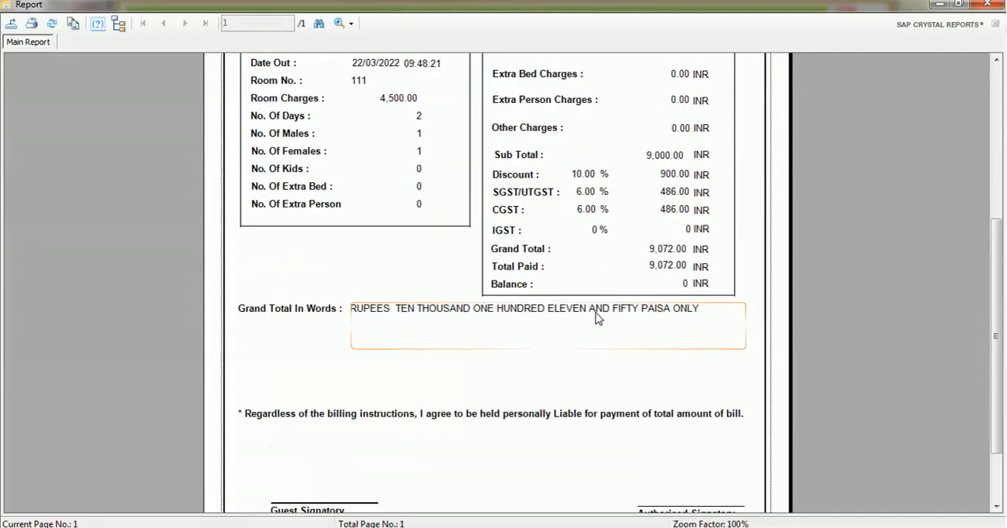
scroll(596, 318, "up", 2)
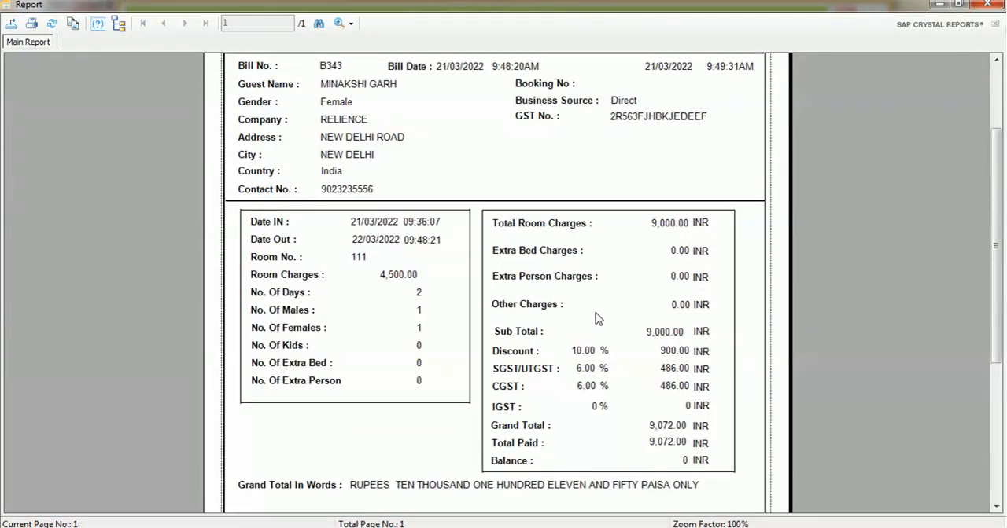
scroll(595, 316, "up", 2)
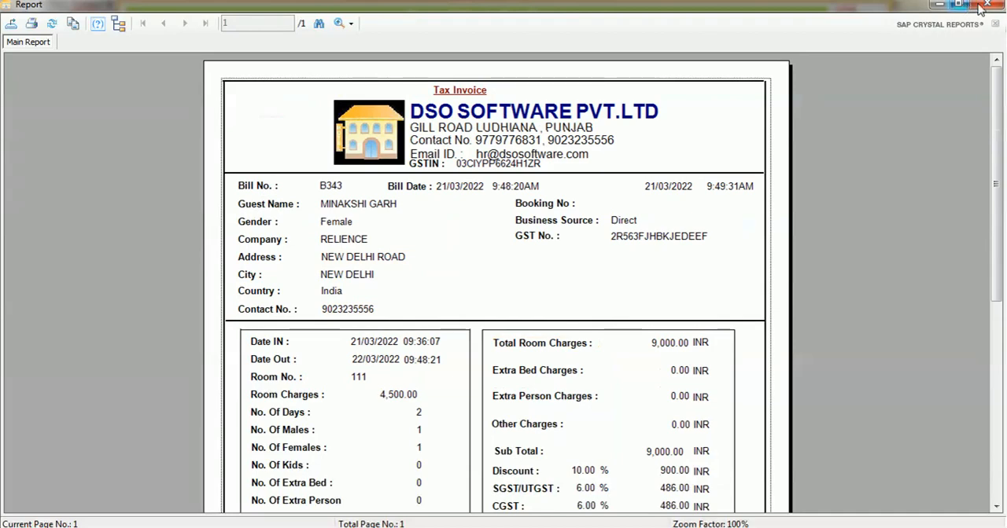
left_click(983, 6)
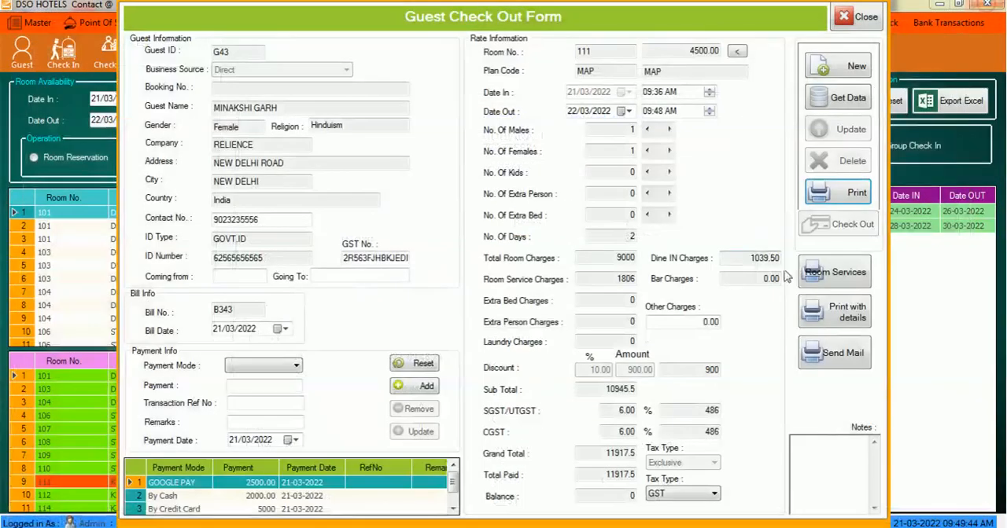
- Open the room services orders report for room 111, review the ordered items and totals, and close it
left_click(835, 276)
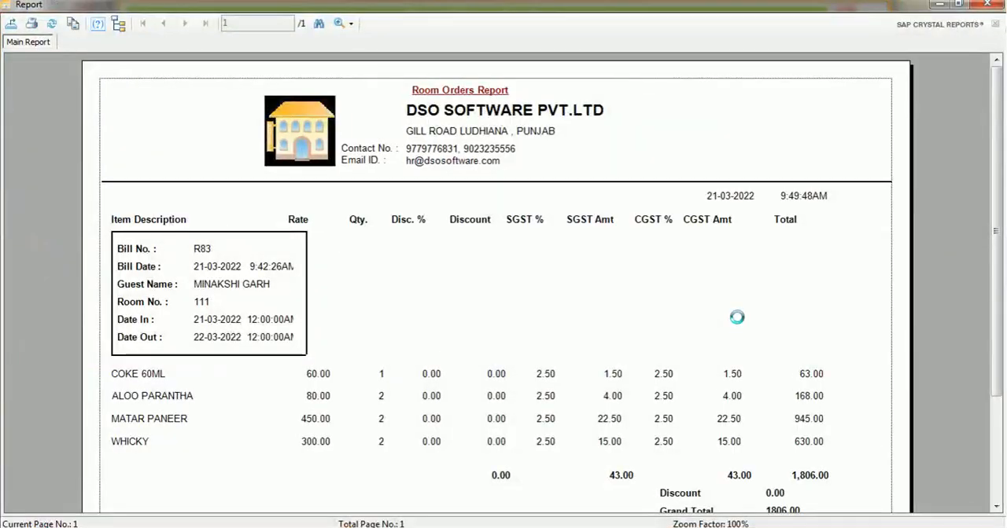
scroll(736, 317, "down", 2)
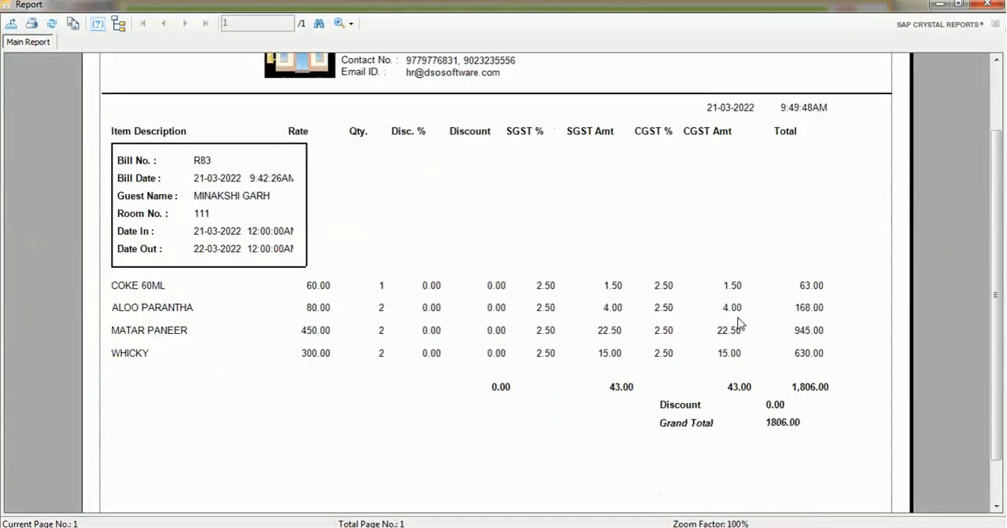
scroll(739, 324, "down", 1)
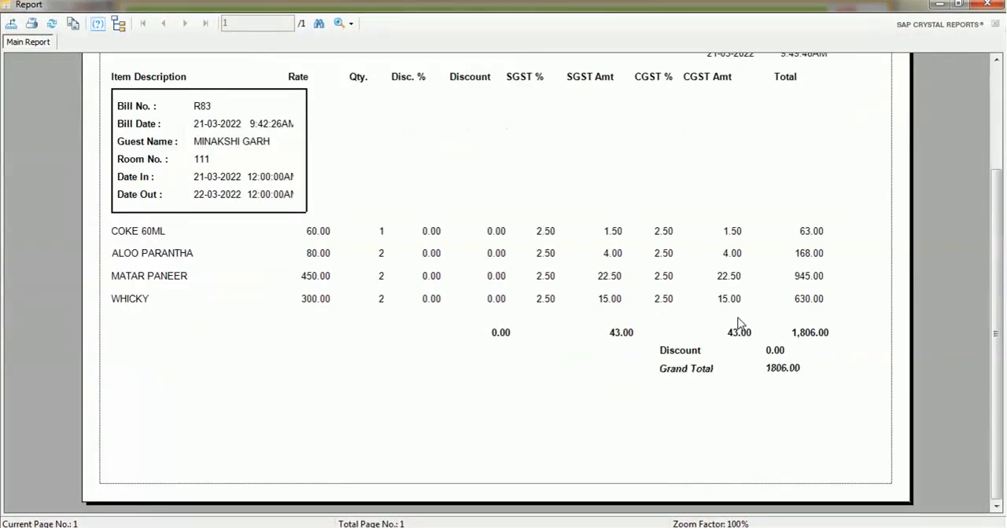
scroll(740, 324, "up", 3)
left_click(987, 4)
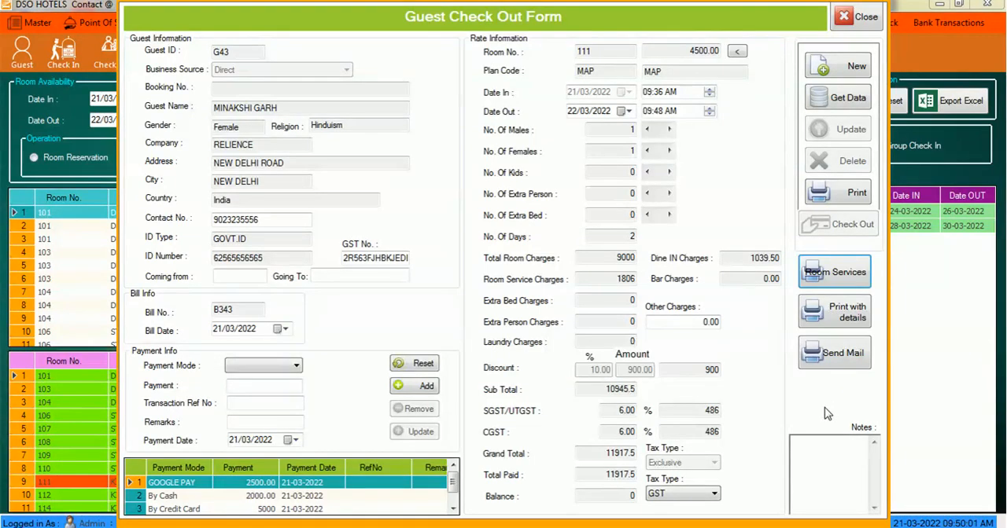
- Close the guest check-out form and minimize the hotel program to the desktop
left_click(864, 24)
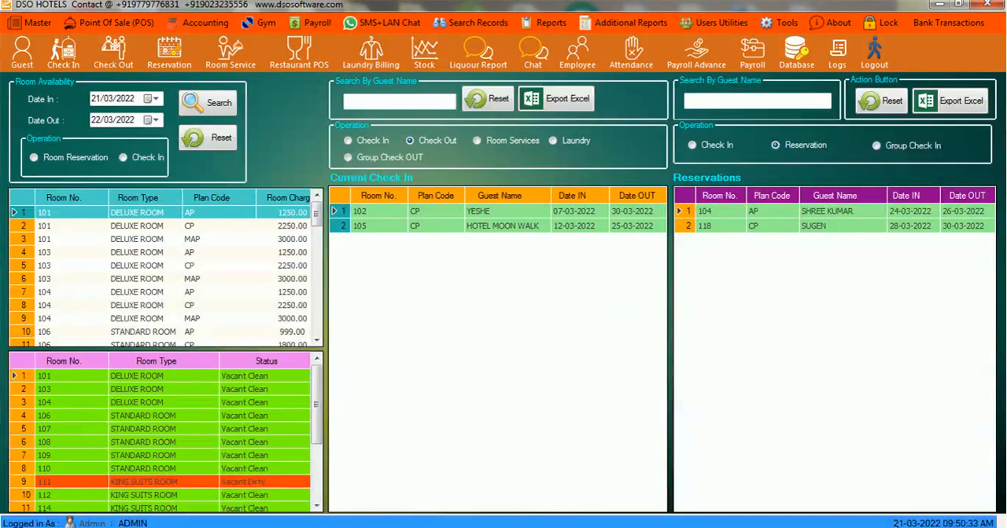
left_click(940, 4)
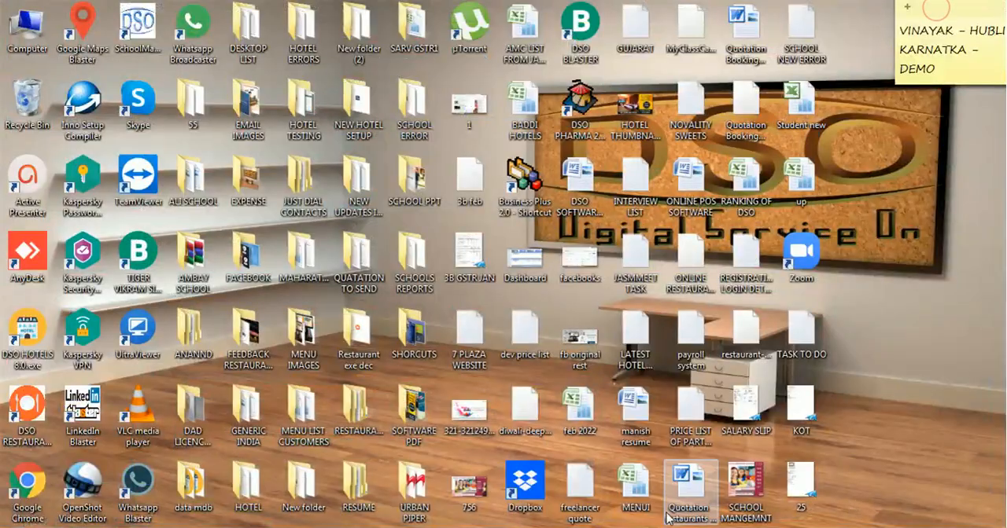